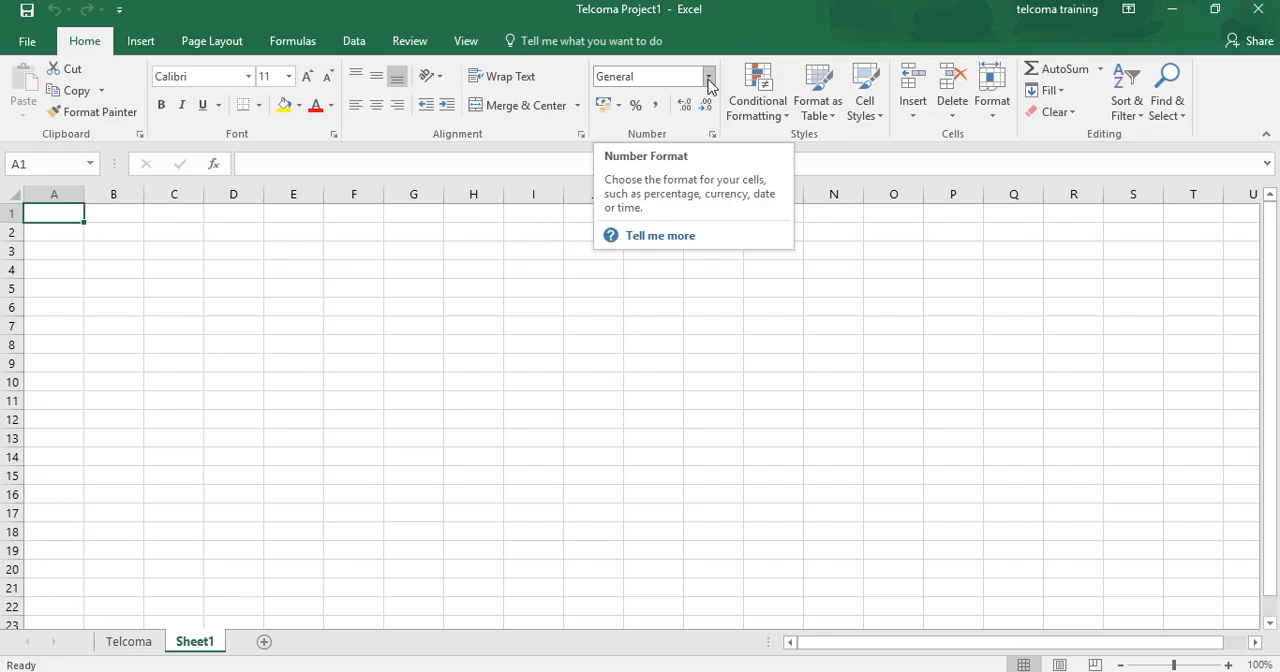
Step: Look through the list of available number formats without choosing one
left_click(708, 77)
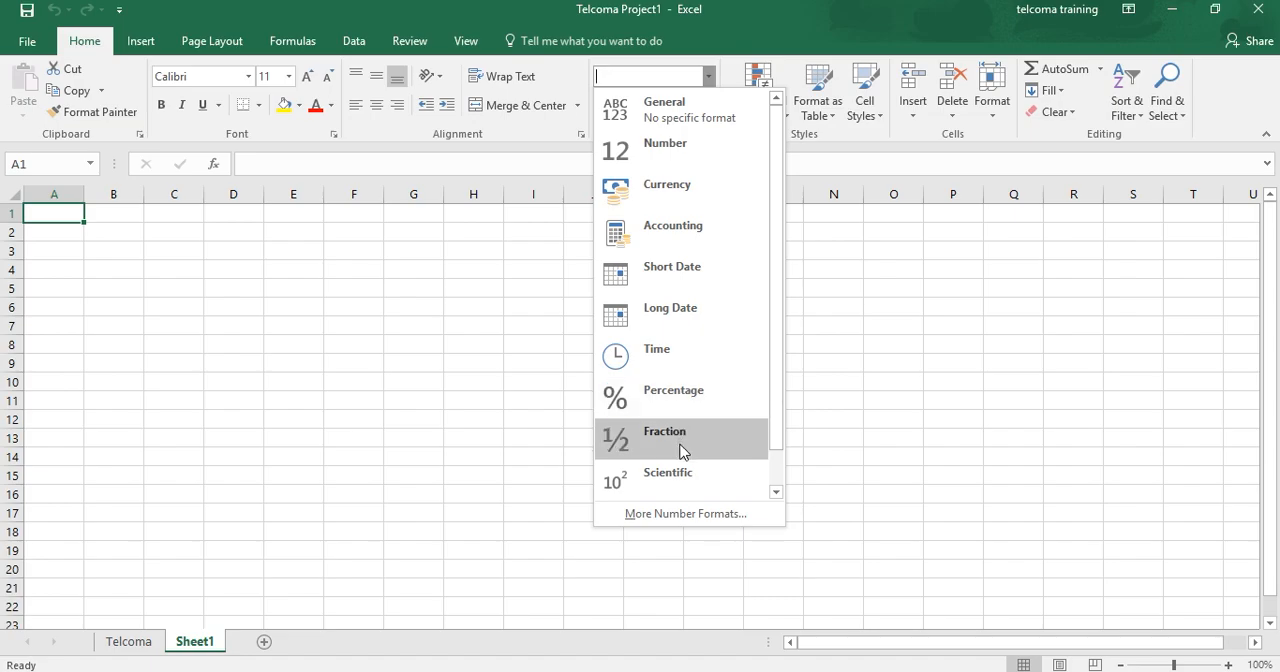
left_click(711, 47)
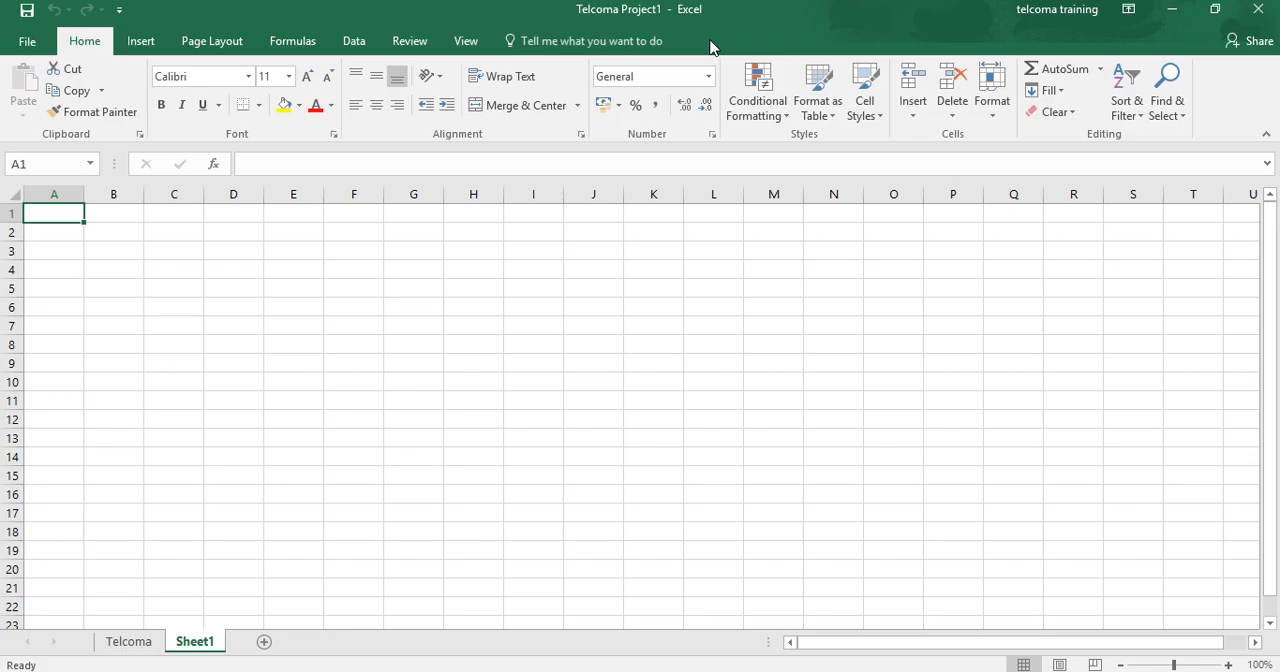
Step: Switch to the Telcoma sheet and go through the row 1 header cells from Company to Total
left_click(125, 645)
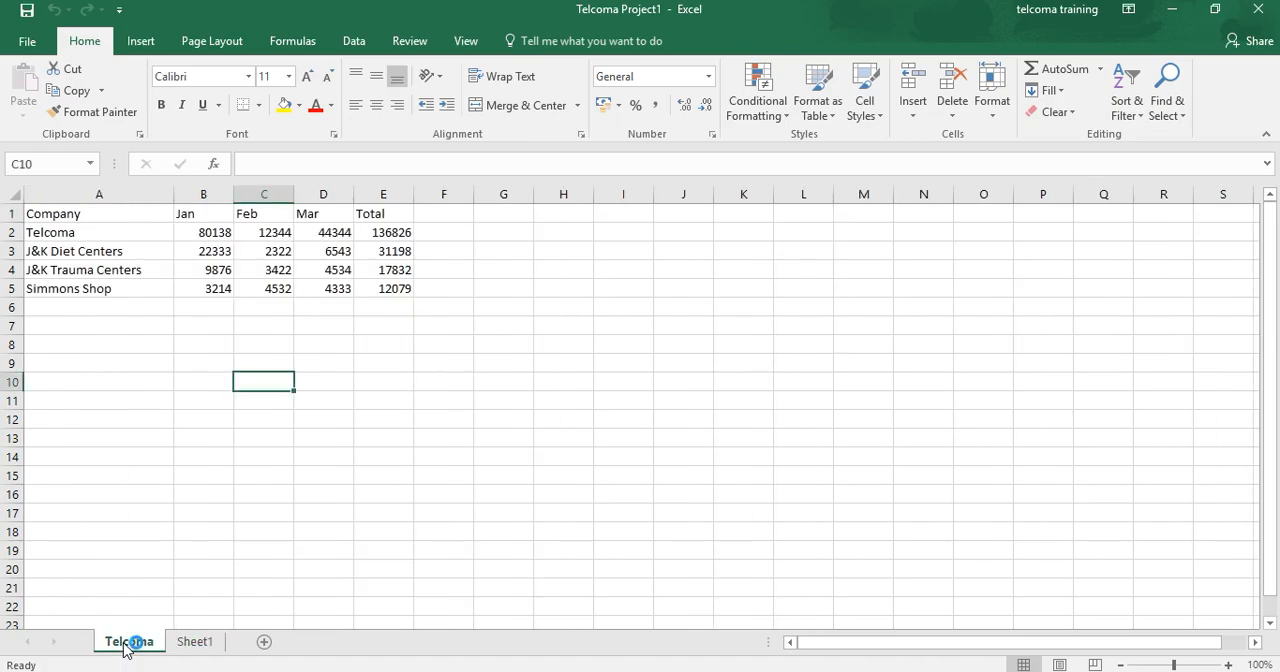
left_click(131, 214)
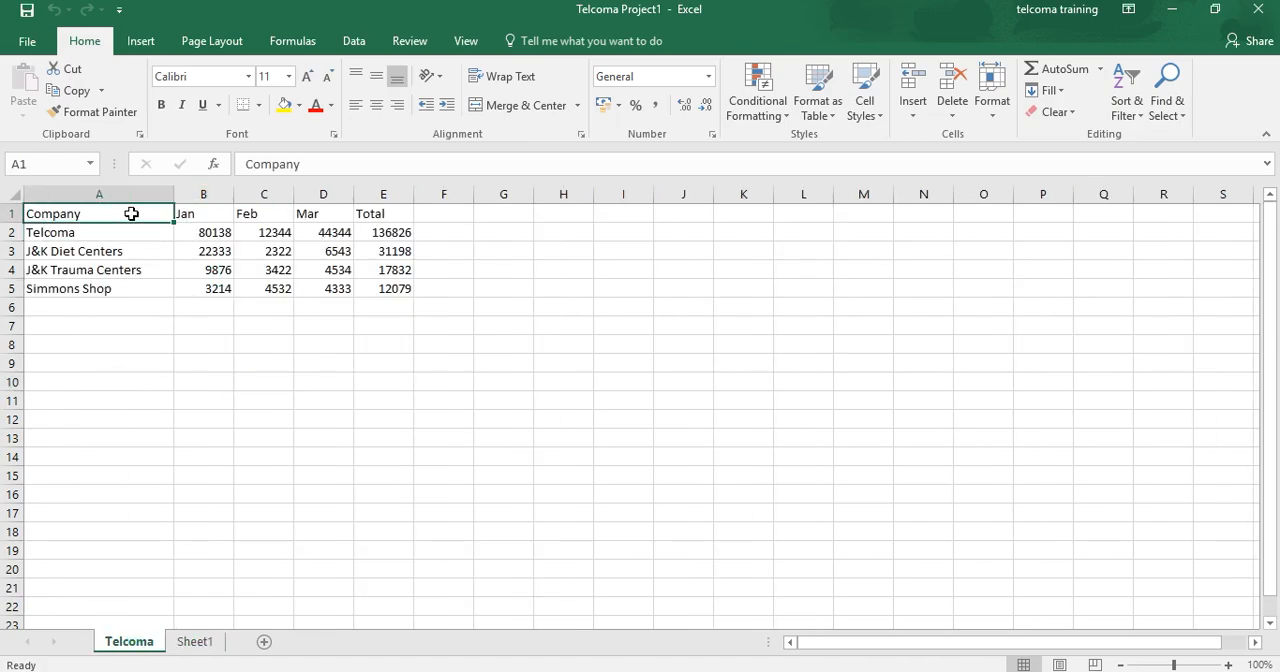
left_click(208, 215)
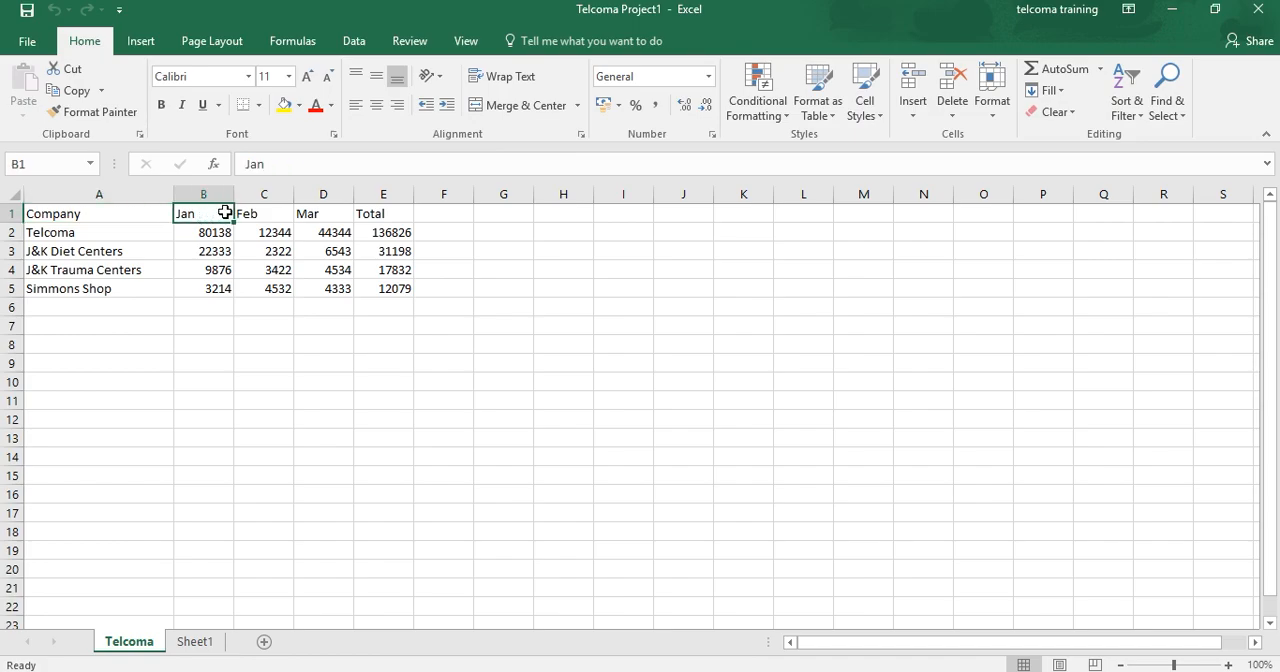
left_click(252, 214)
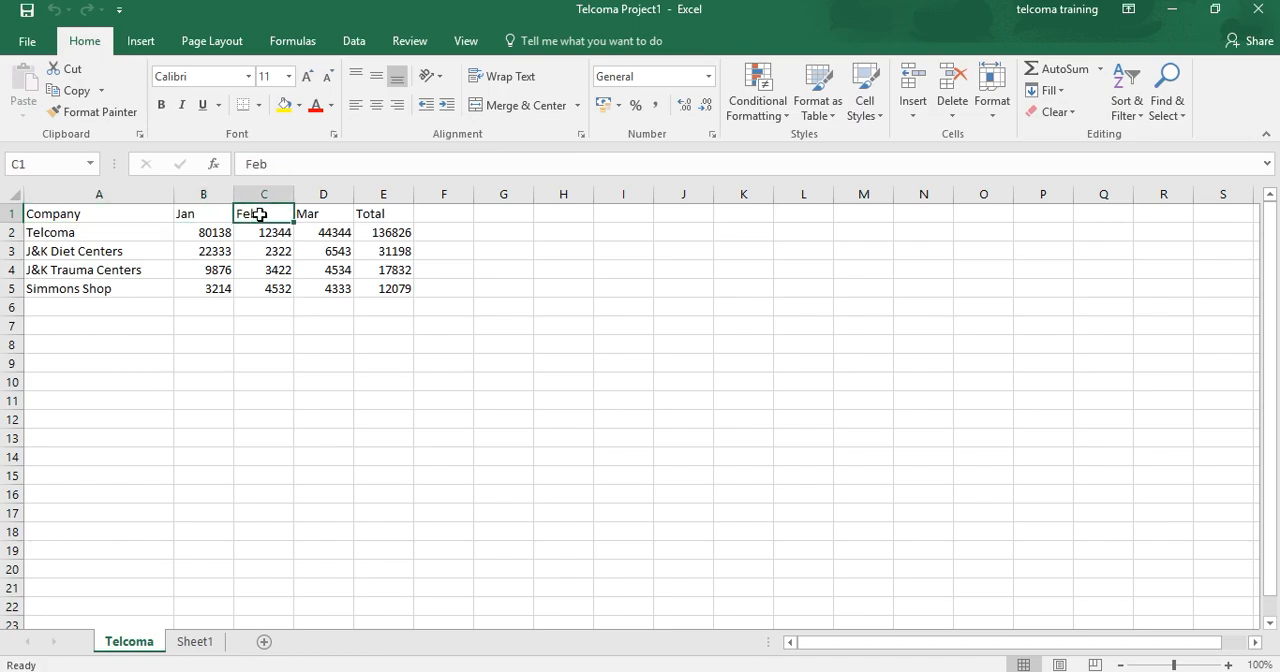
left_click(312, 214)
left_click(368, 218)
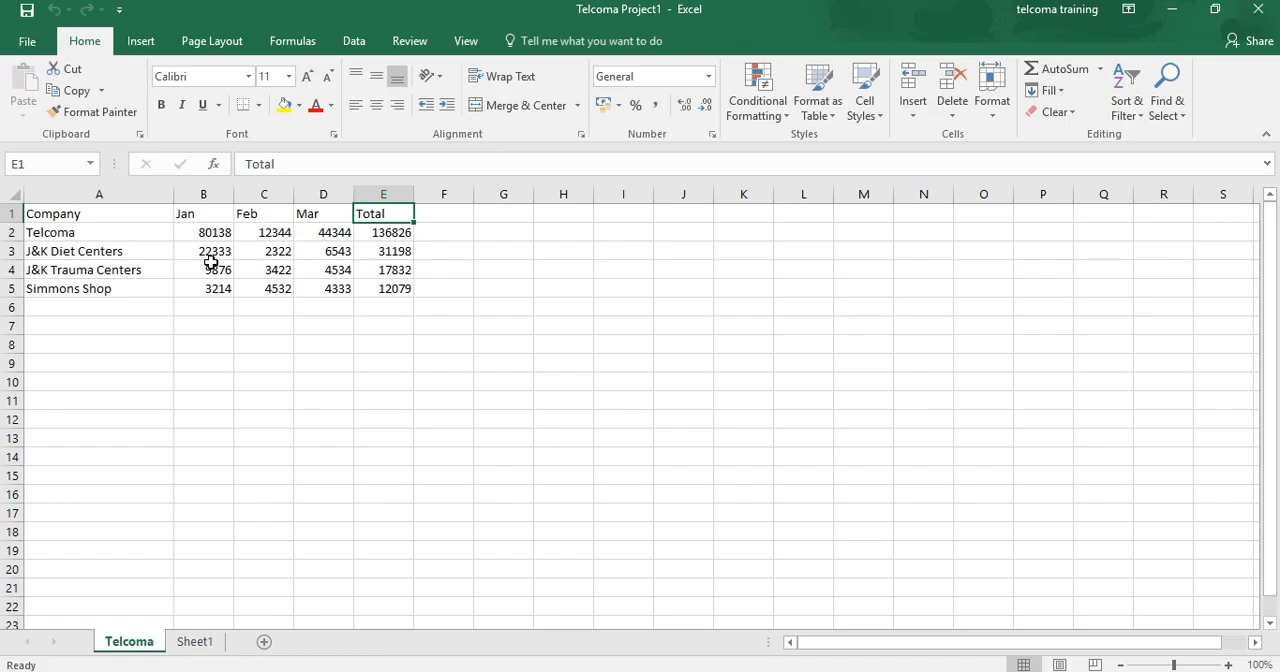
Step: Enter the long sample text "ASDSDBB BHBHHHHBHBHBHH HB" in cell A6, below Simmons Shop
left_click(127, 303)
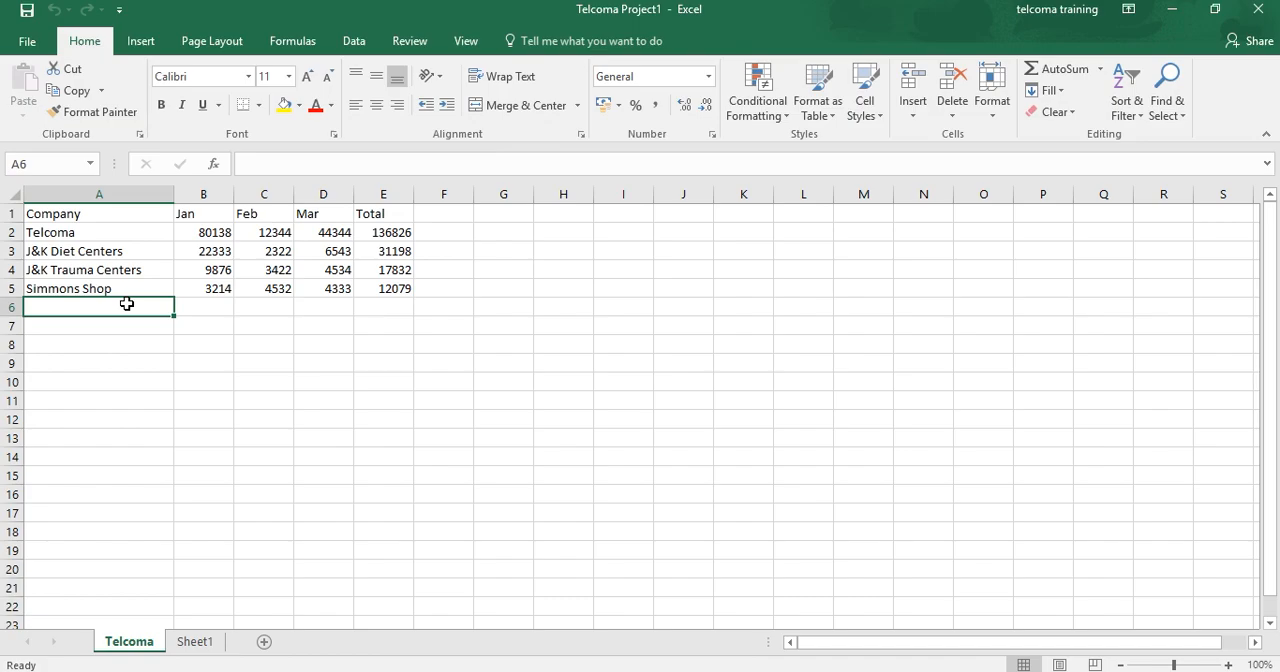
type("ASDSDB")
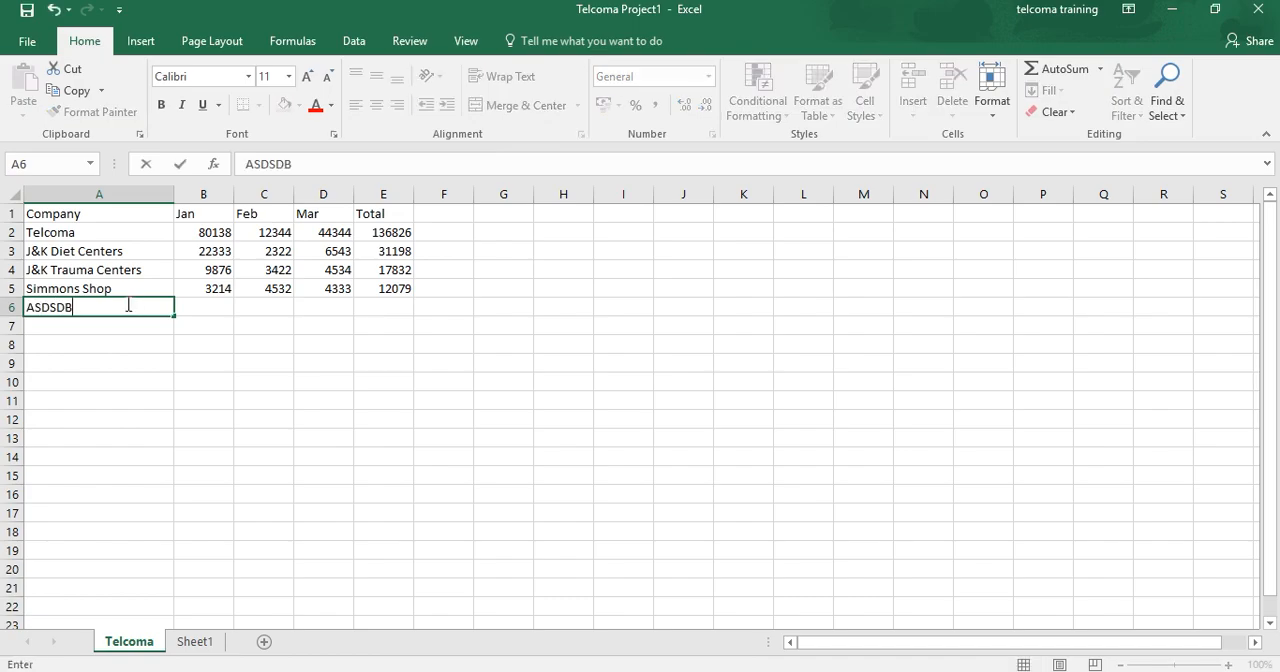
type("B BHBHHHH")
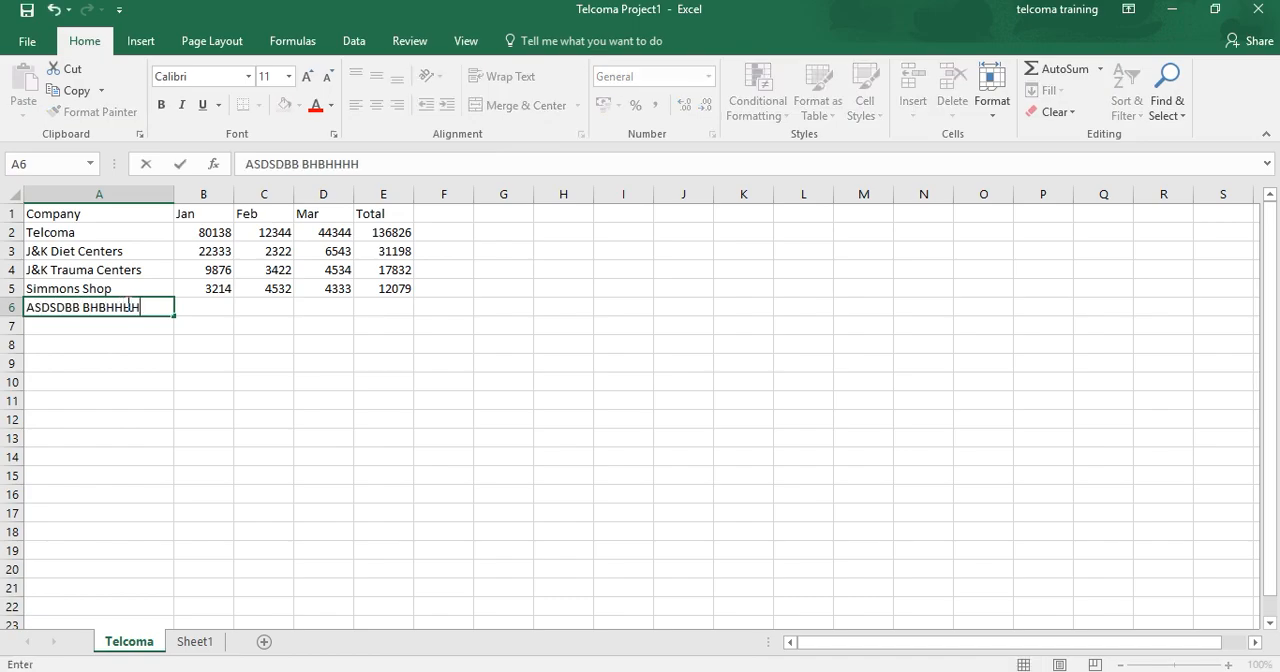
type("BHBHBHH HB")
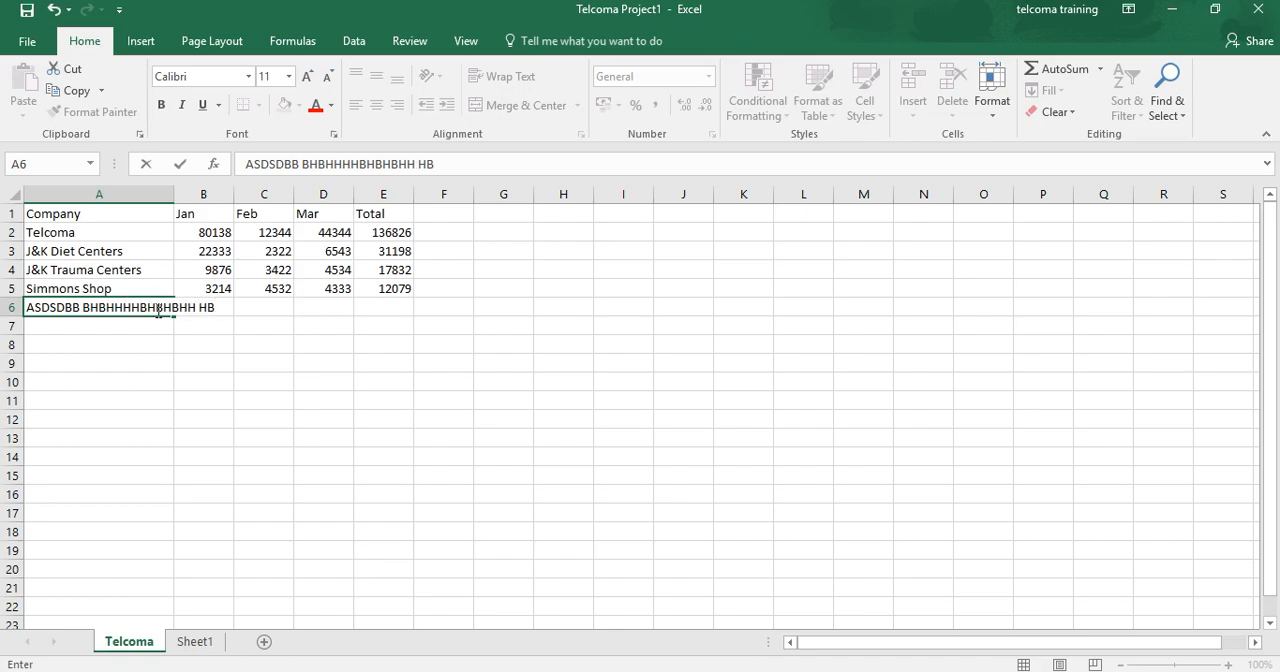
left_click(230, 305)
left_click(154, 330)
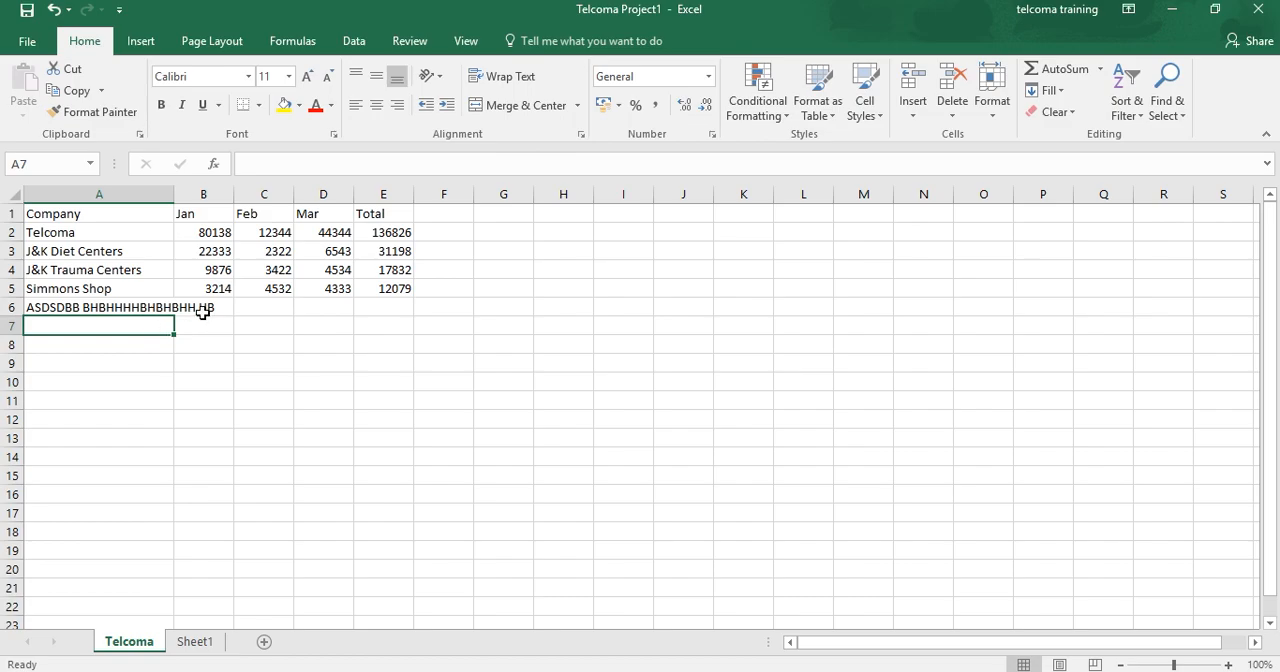
Step: Enter 777 in cell B6 and inspect the full content of the neighbouring text cell A6
left_click(212, 308)
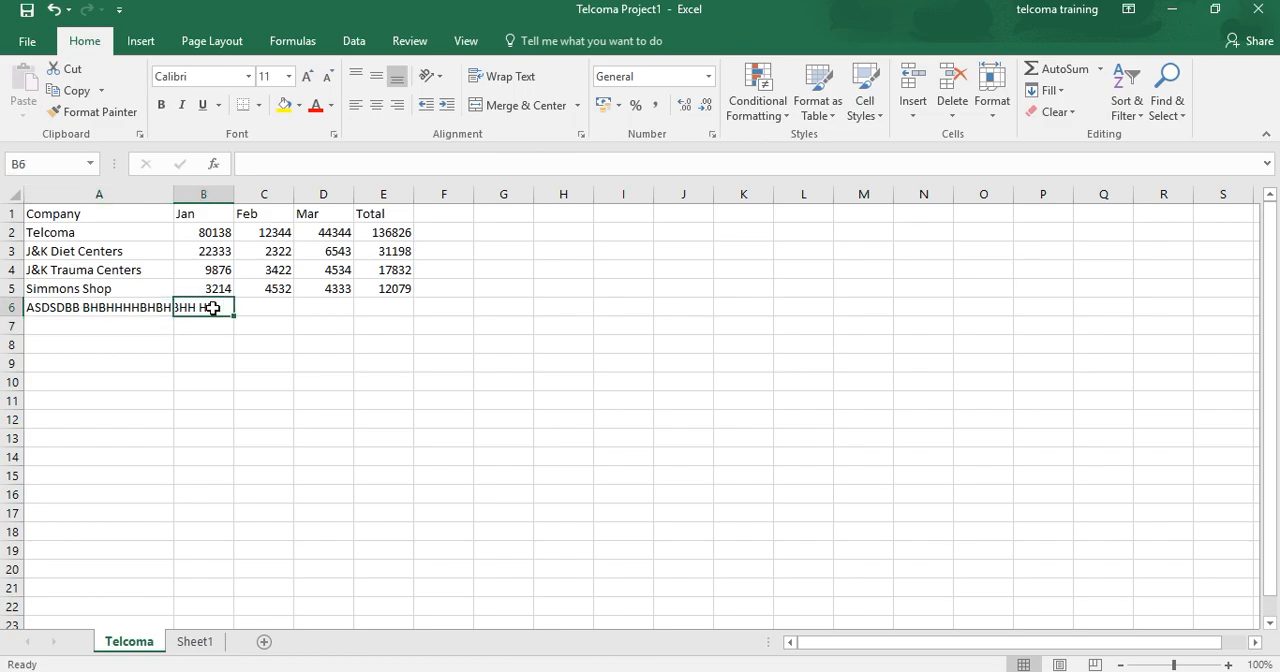
type("777")
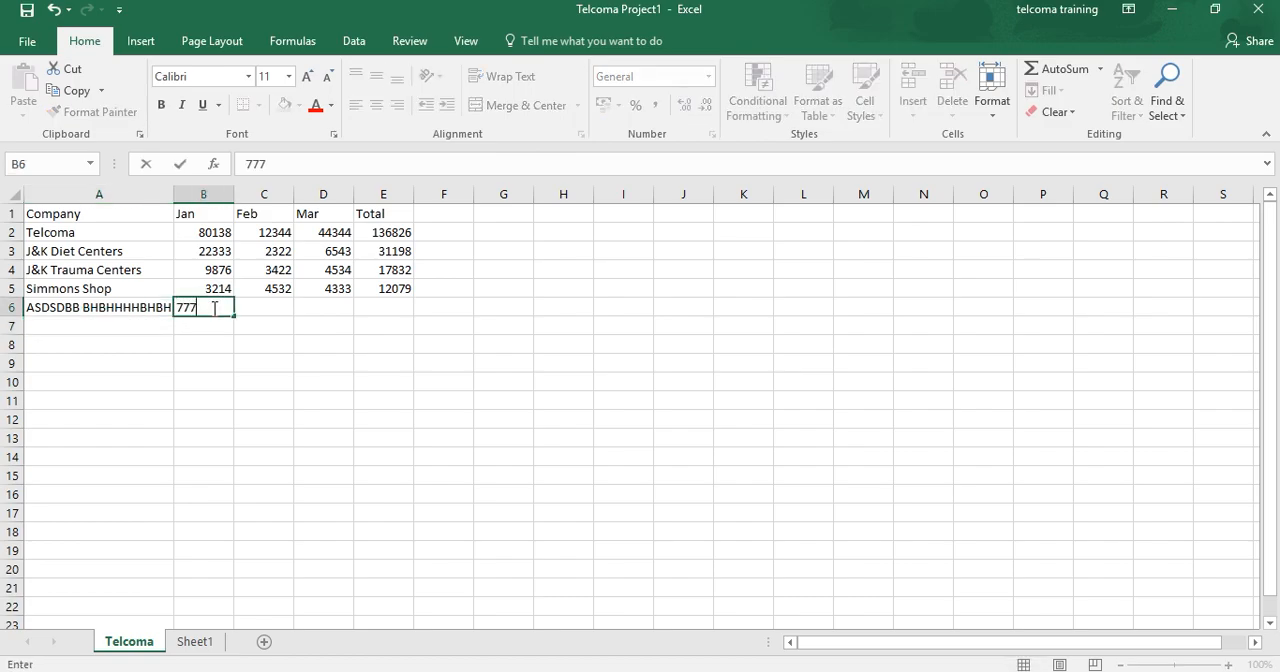
left_click(138, 310)
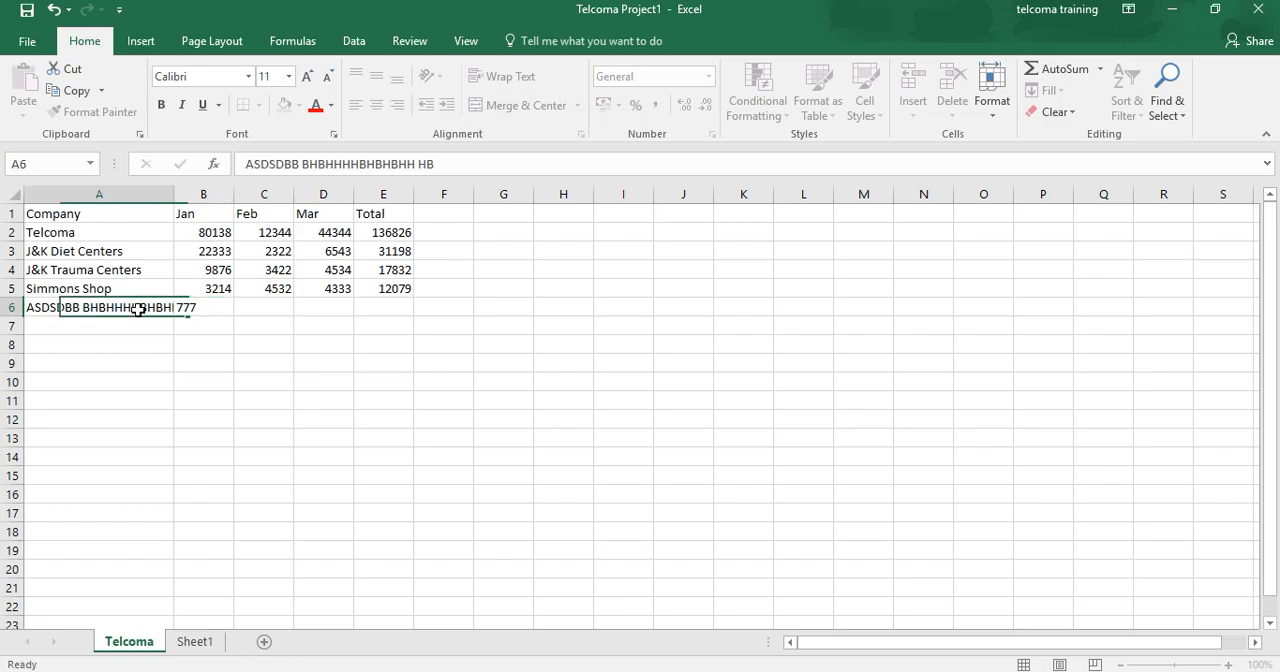
left_click(476, 160)
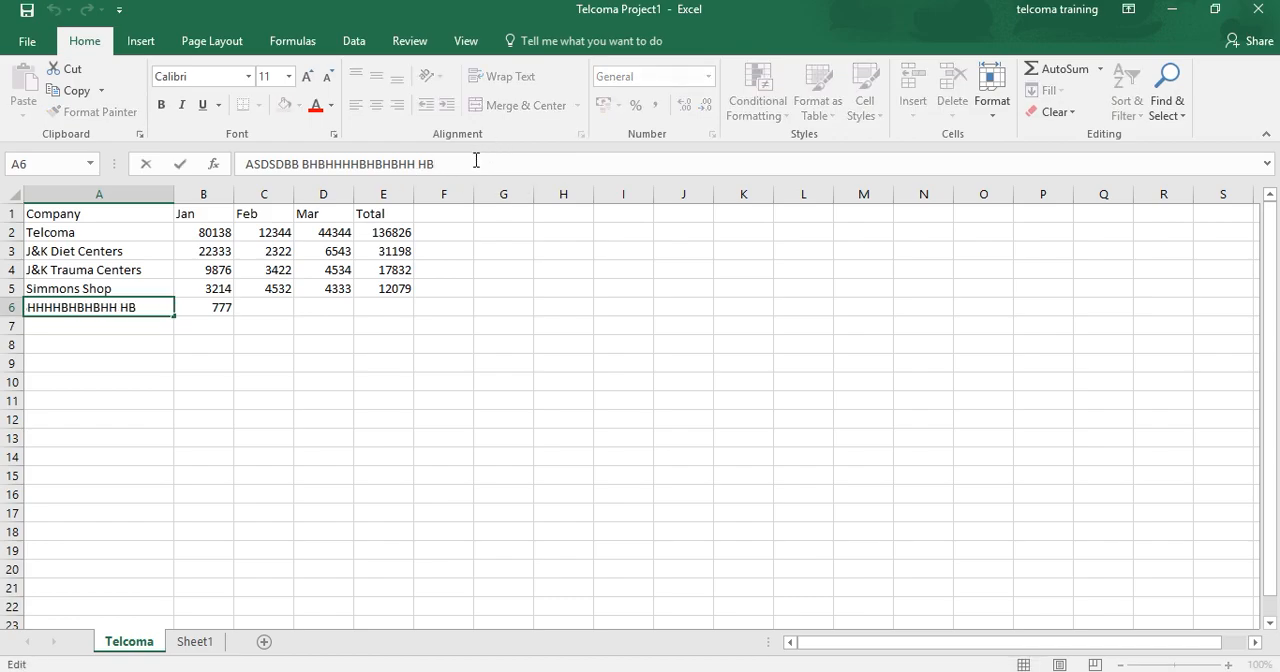
left_click(206, 307)
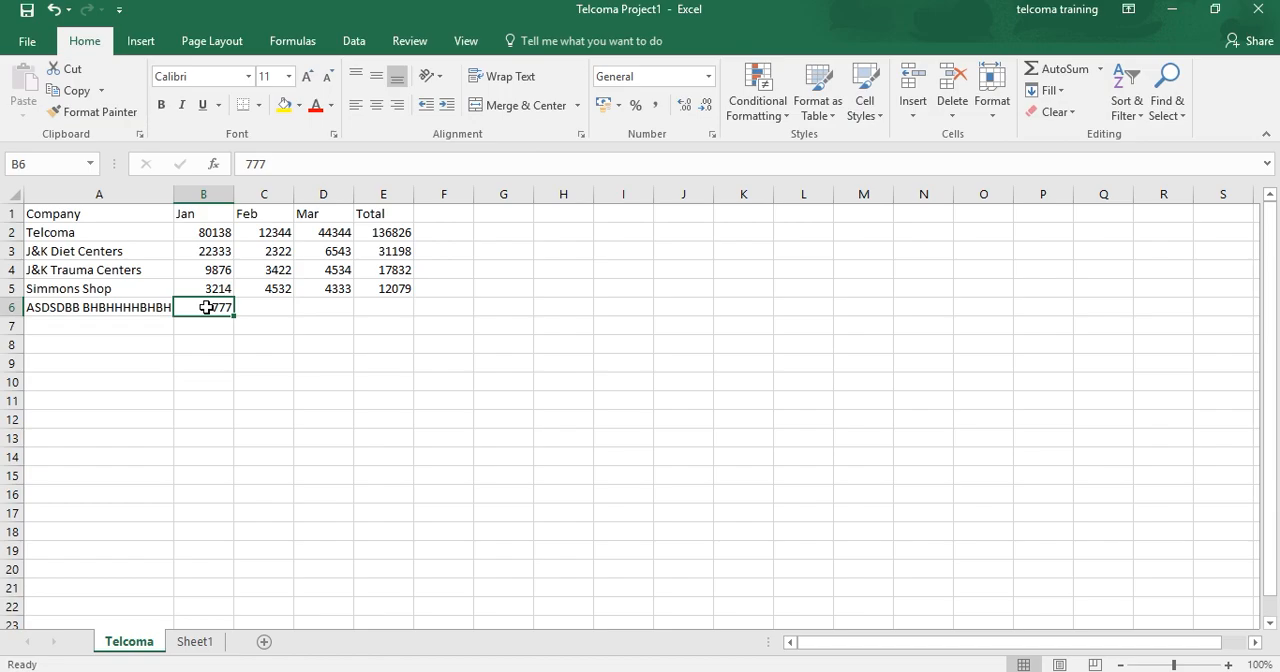
Step: Enter the number 4568809 in cell C7
left_click(258, 305)
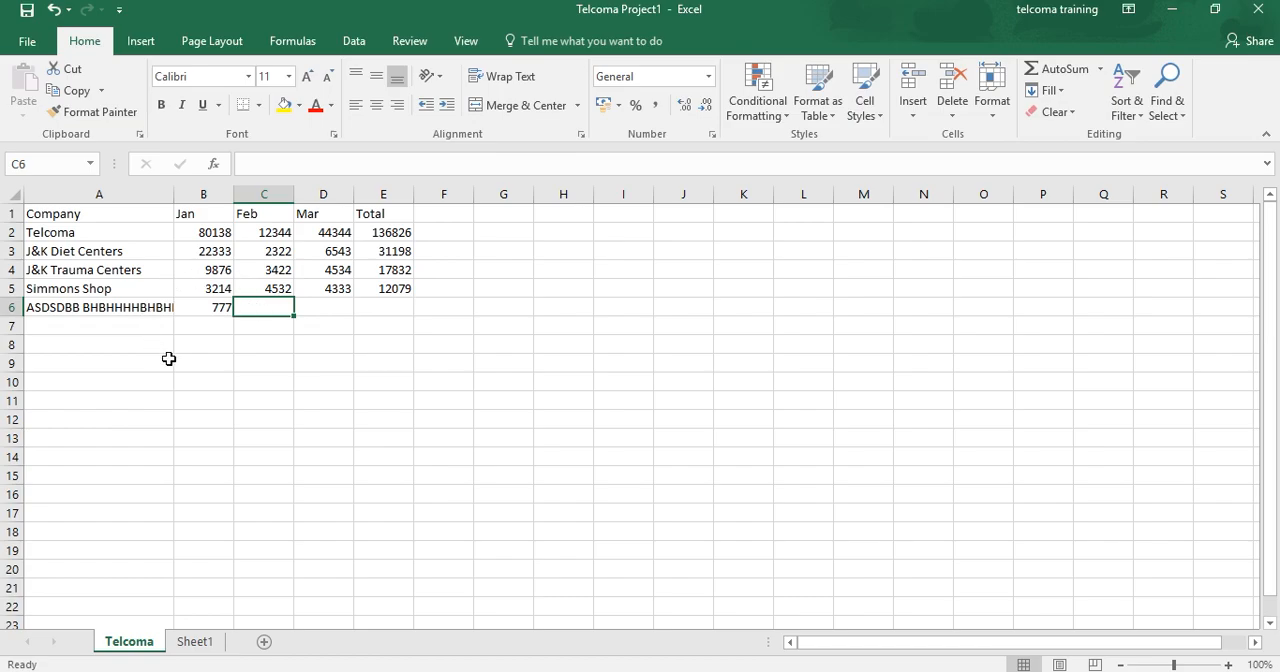
left_click(264, 326)
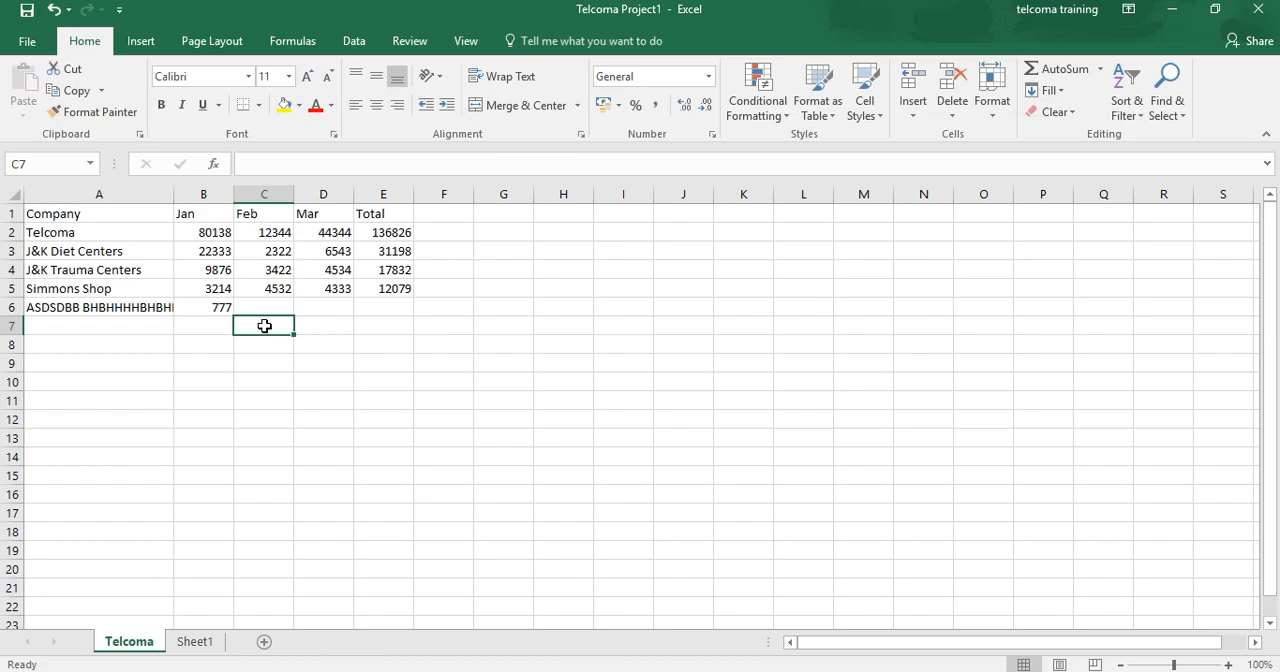
type("4568")
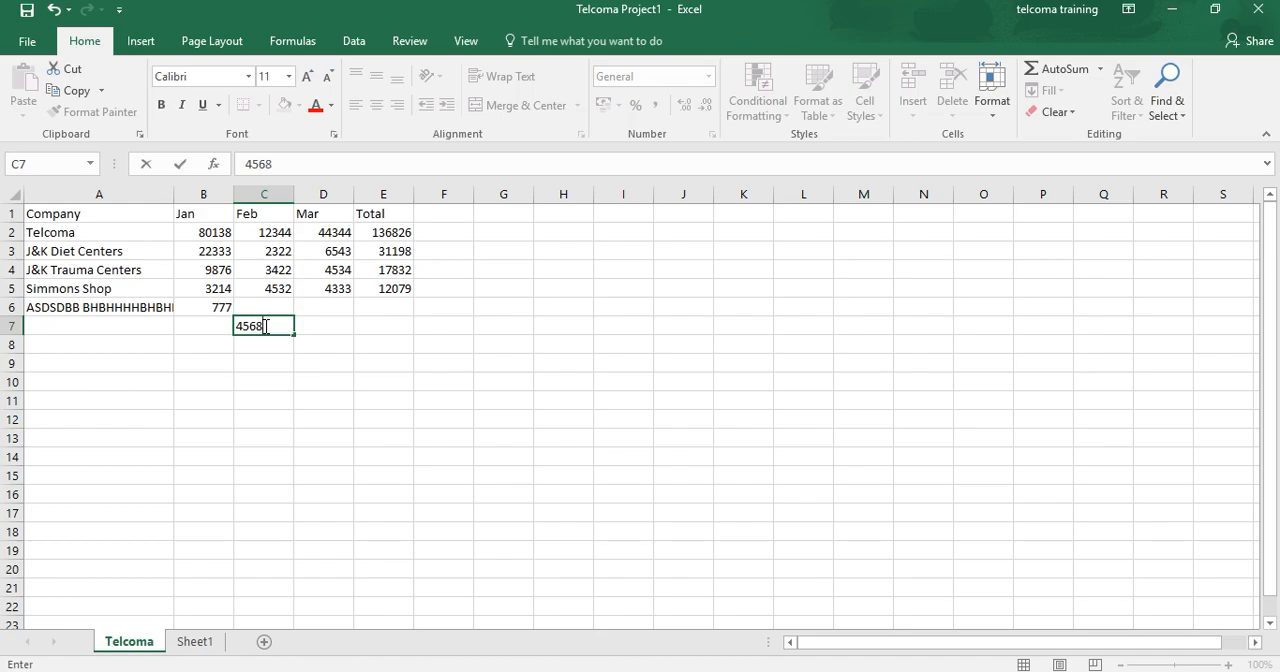
type("809")
key("Return")
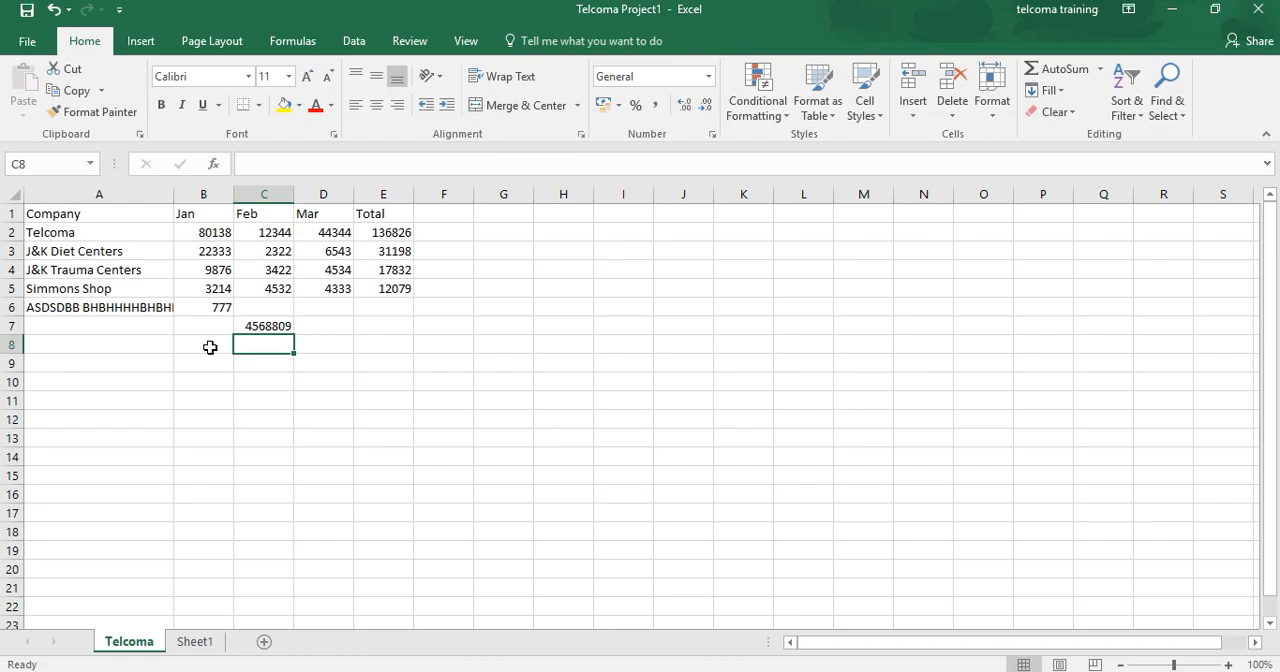
Step: Make the number in cell C7 negative by putting a minus sign in front of it
left_click(283, 329)
left_click(247, 166)
type("-")
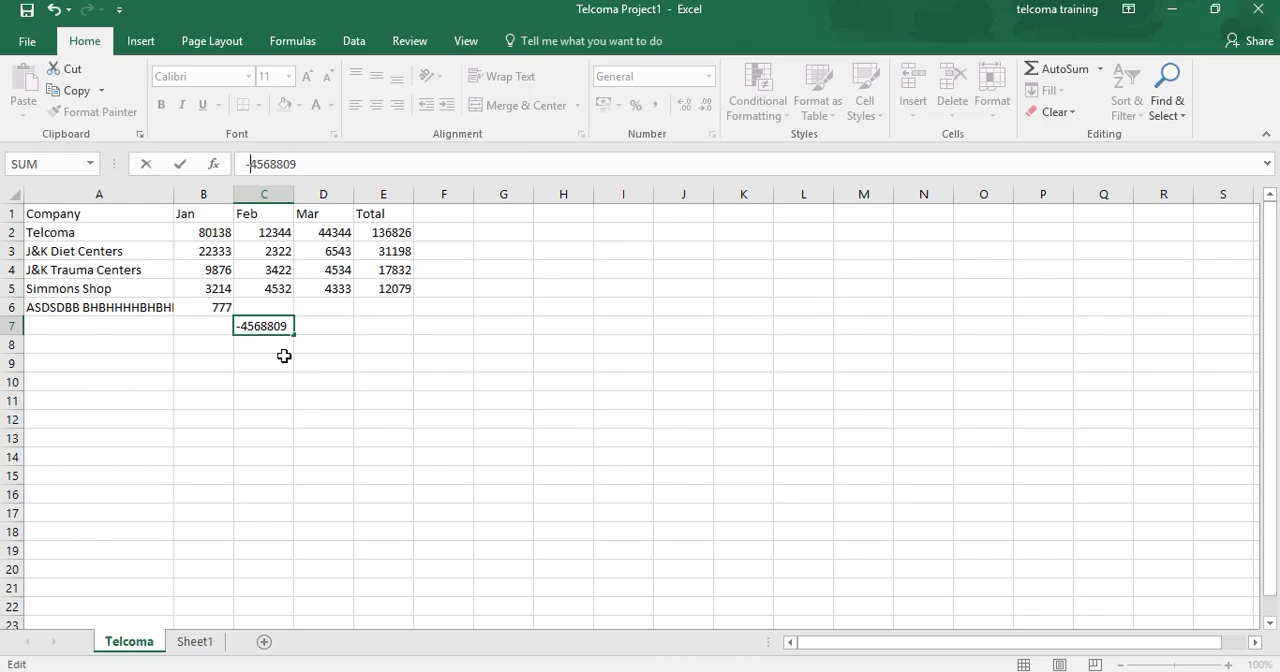
key("Return")
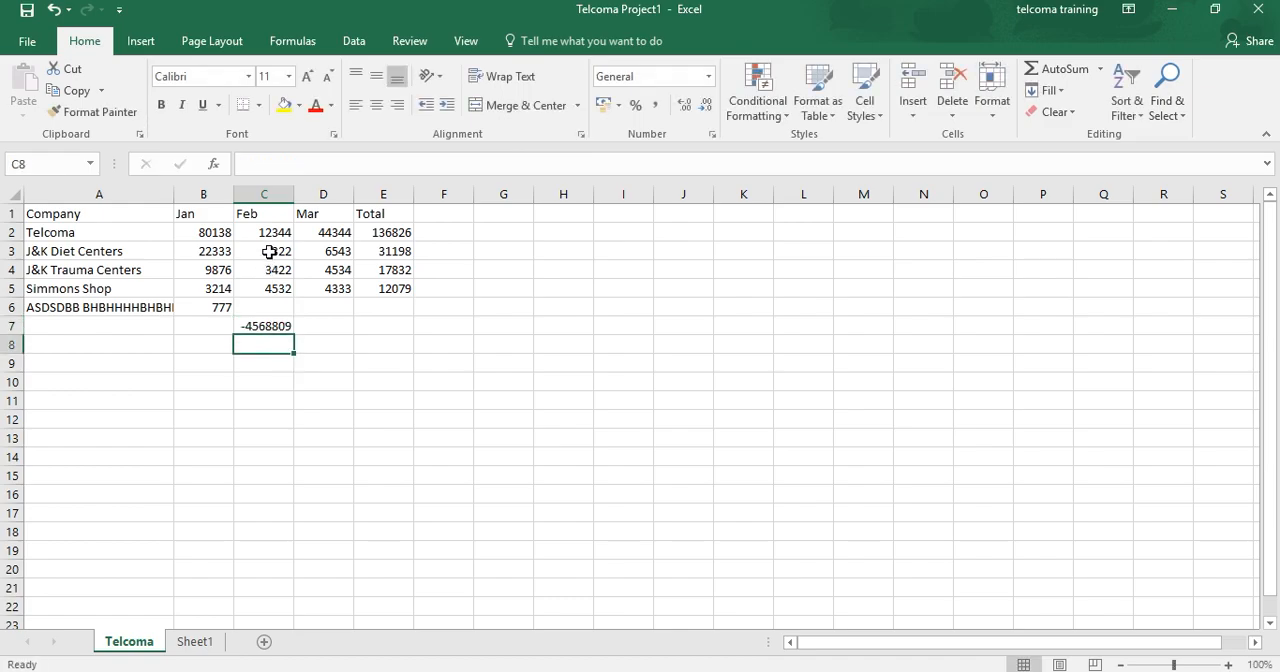
Step: Widen column C and change the content of cell C7 to $4568809
left_click_drag(293, 199, 330, 199)
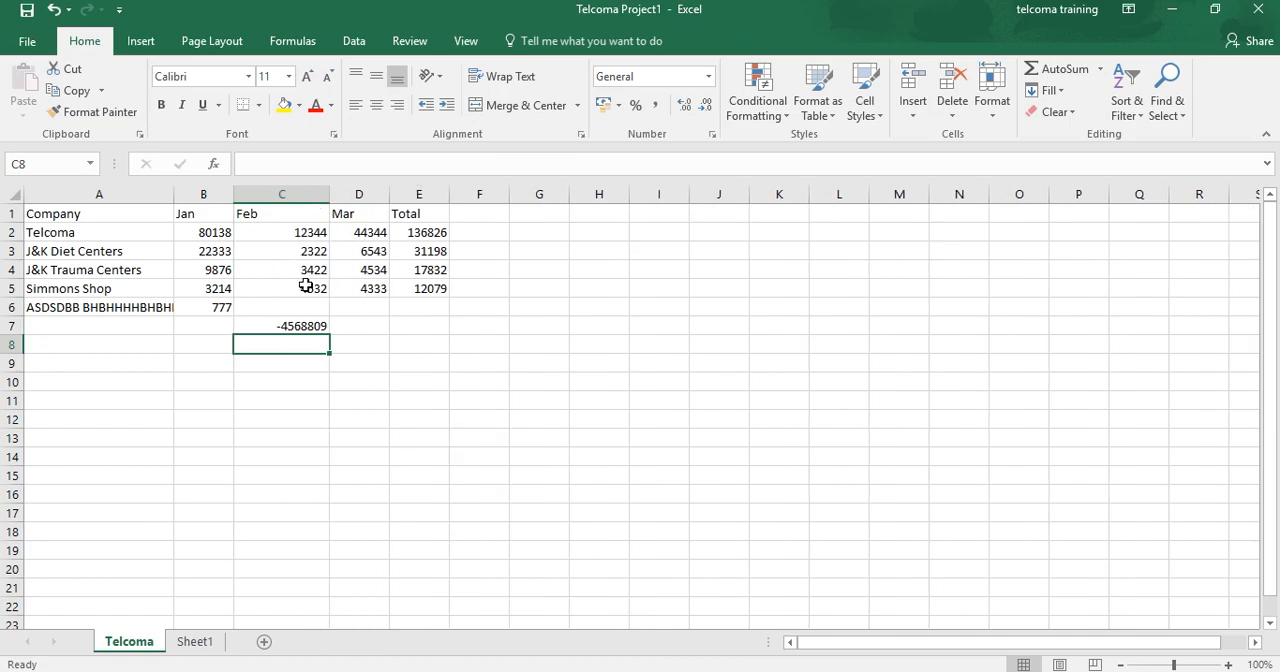
left_click(318, 327)
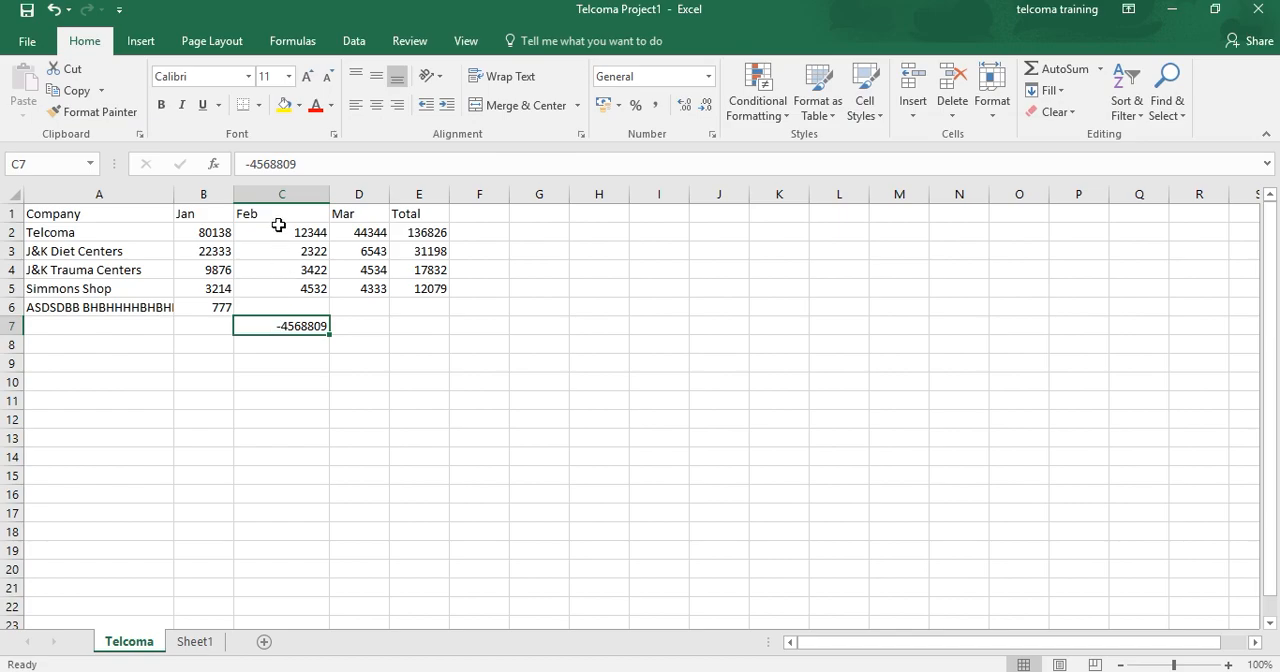
double_click(310, 328)
key("Home")
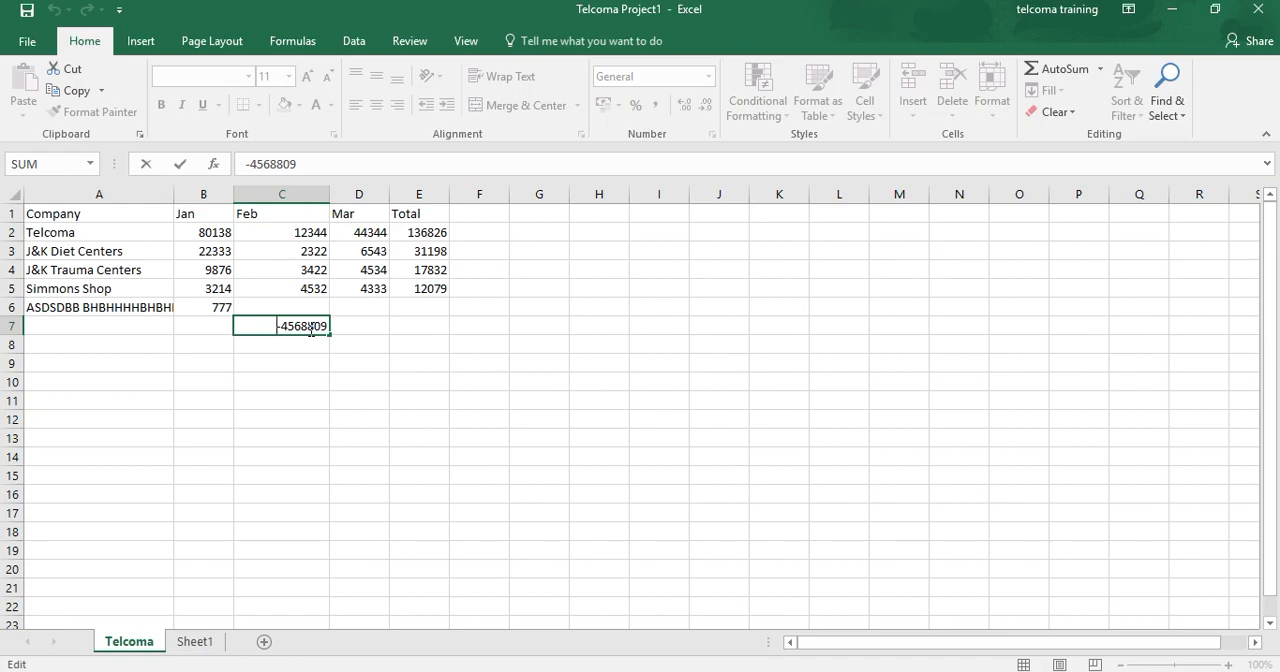
key("Delete")
type("$")
key("Return")
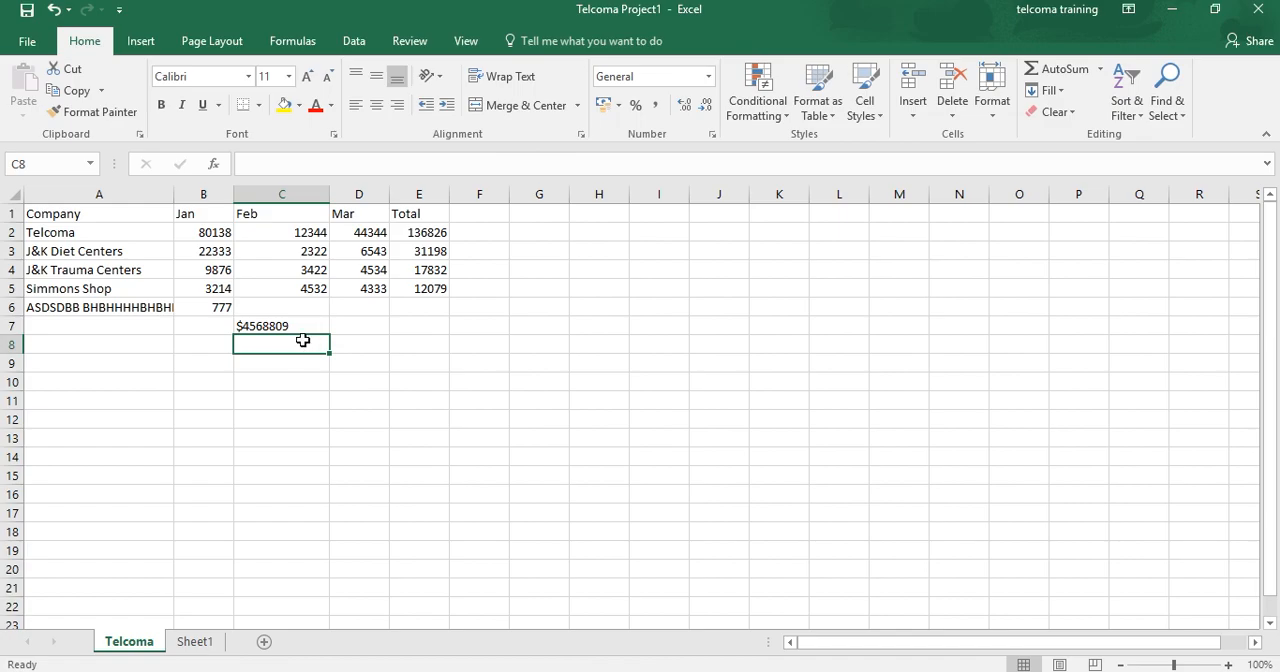
Step: Insert a decimal point before the last two digits in cell C7 so the entry reads $45688.09
left_click(285, 327)
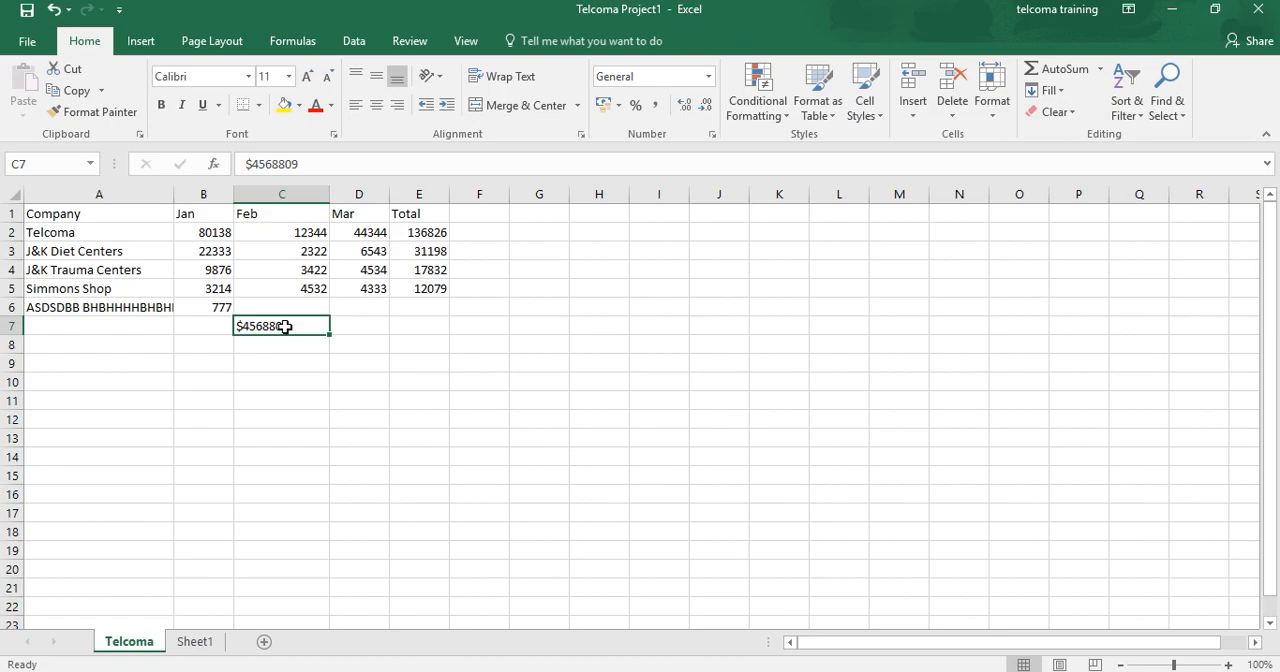
left_click(286, 164)
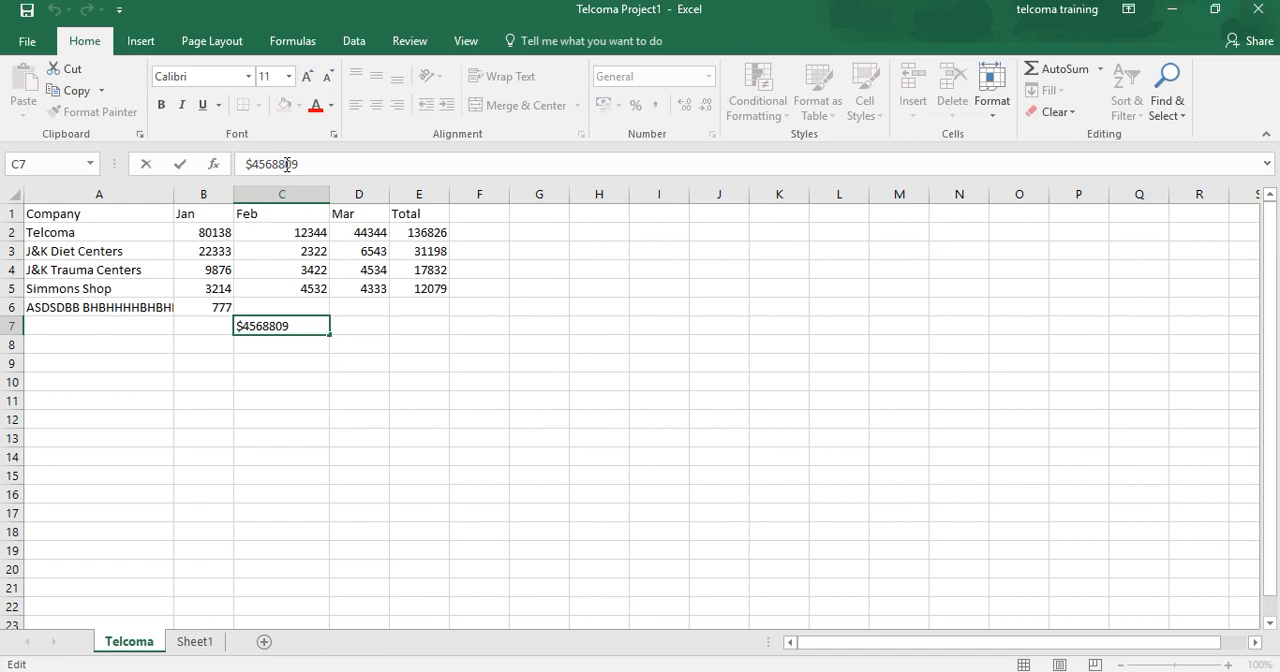
type(".,")
left_click(420, 338)
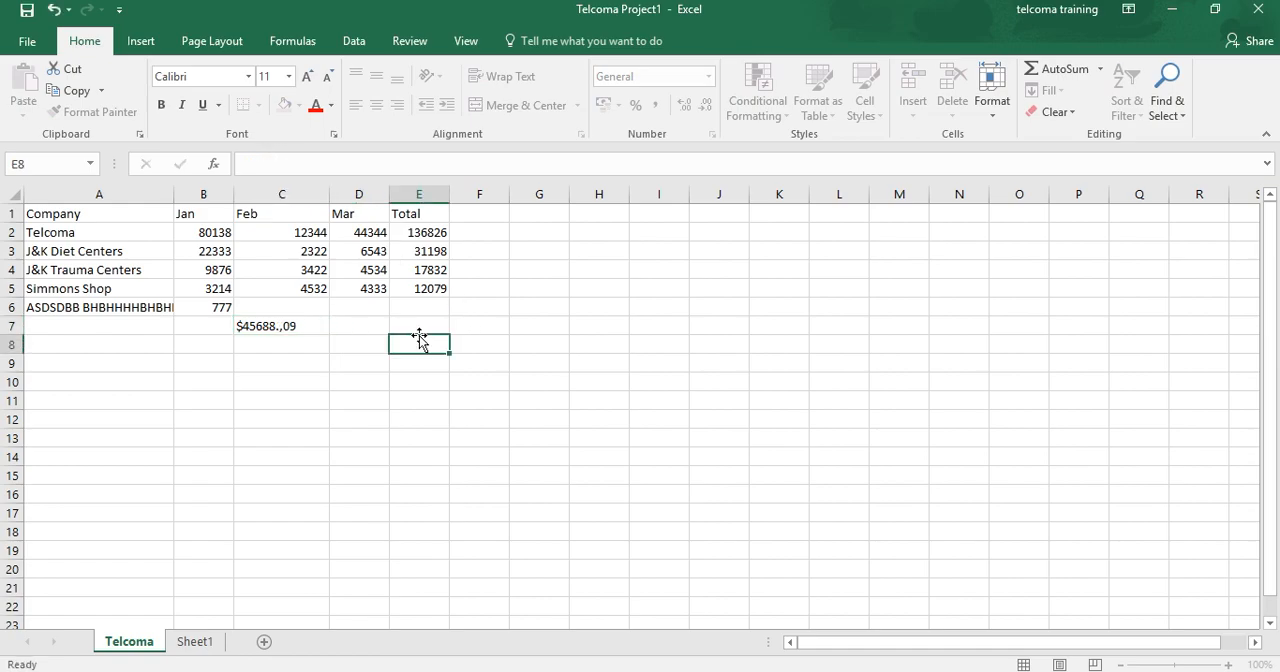
left_click(296, 329)
left_click(290, 164)
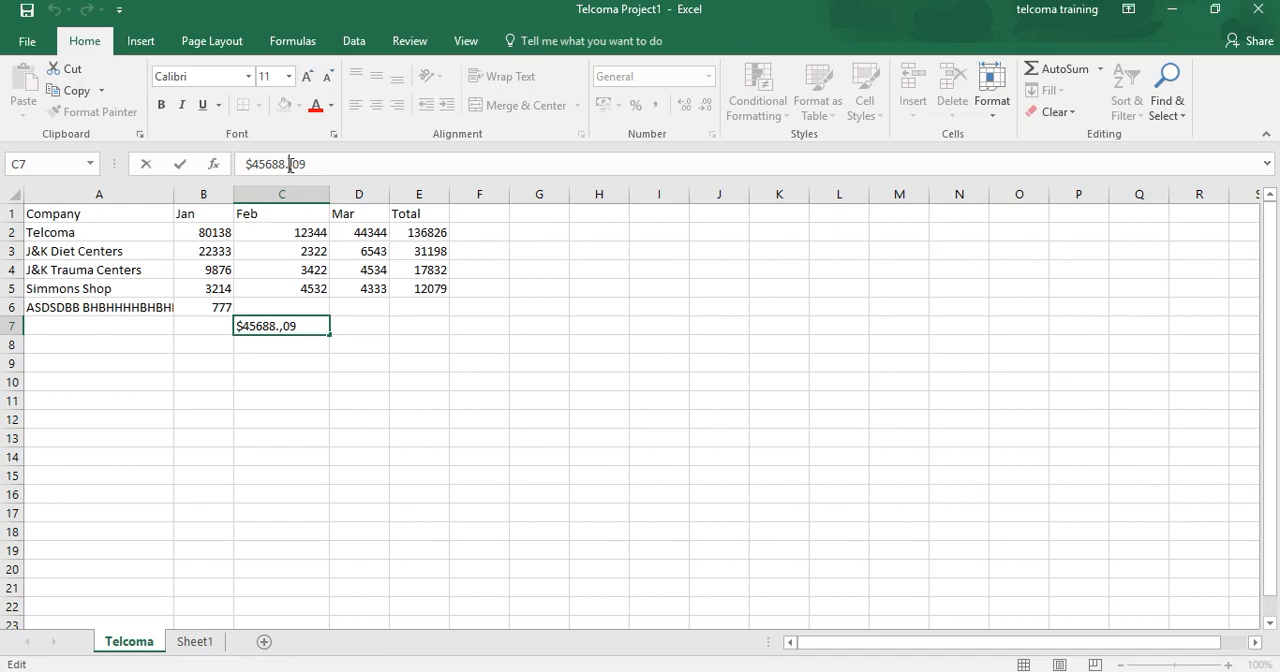
key("Delete")
left_click(306, 290)
left_click(297, 349)
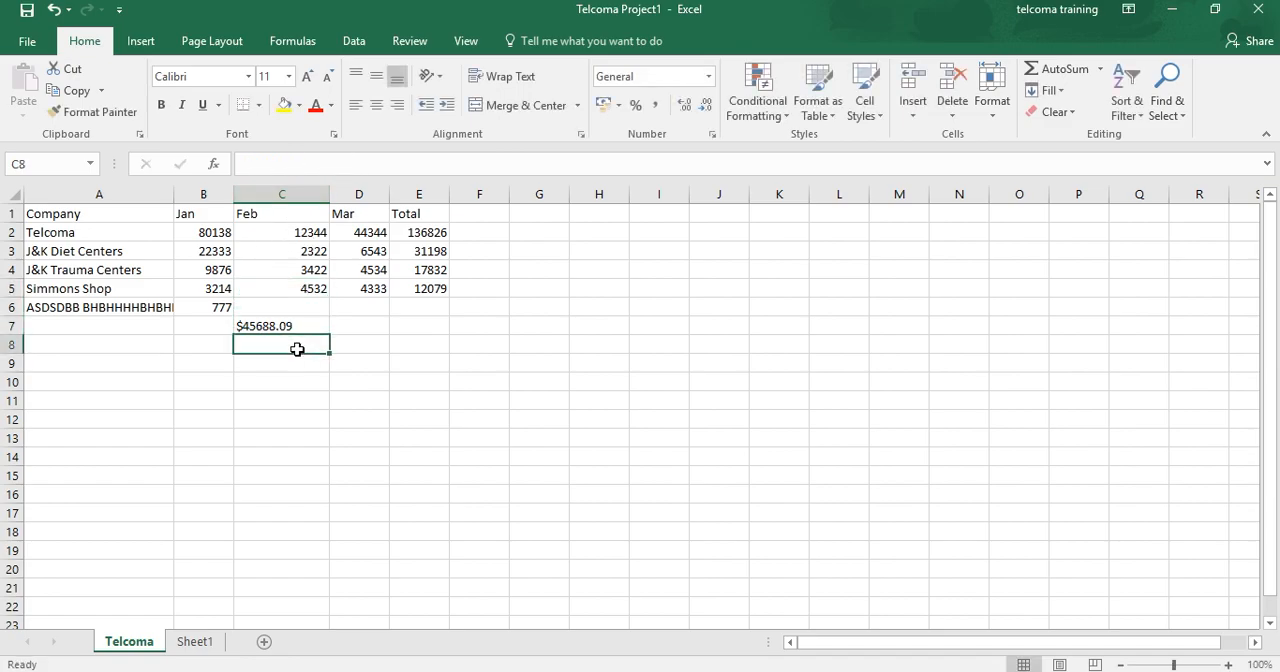
type("7788787878")
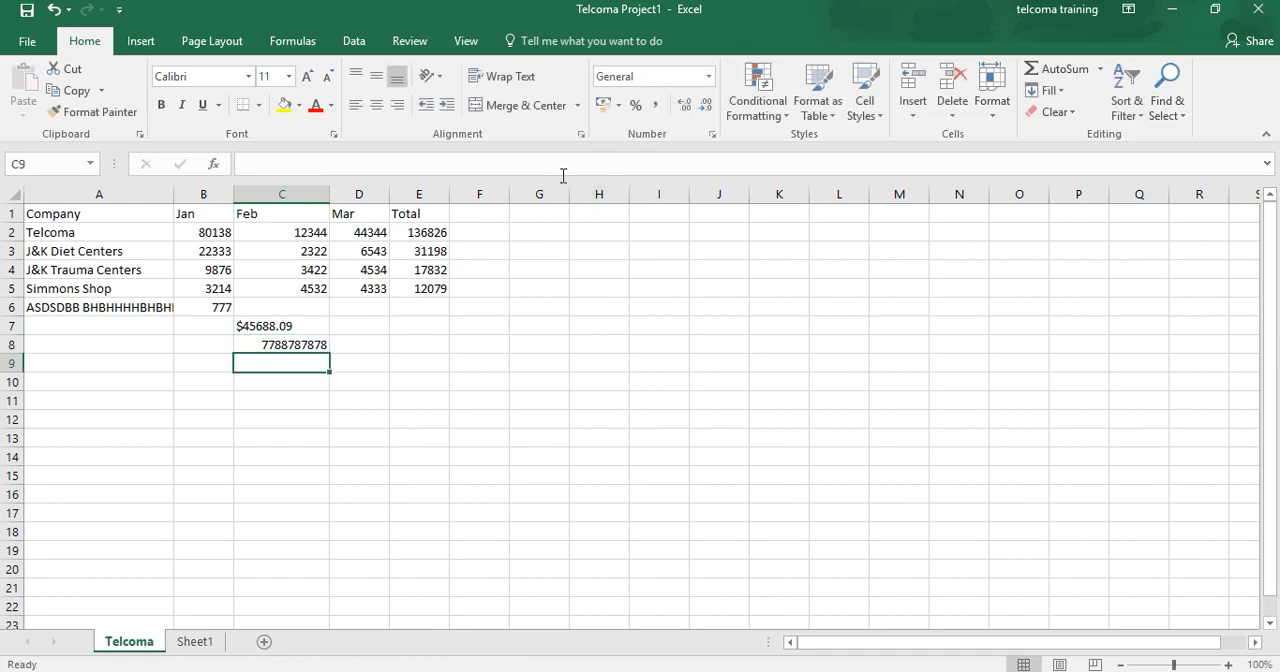
left_click(708, 80)
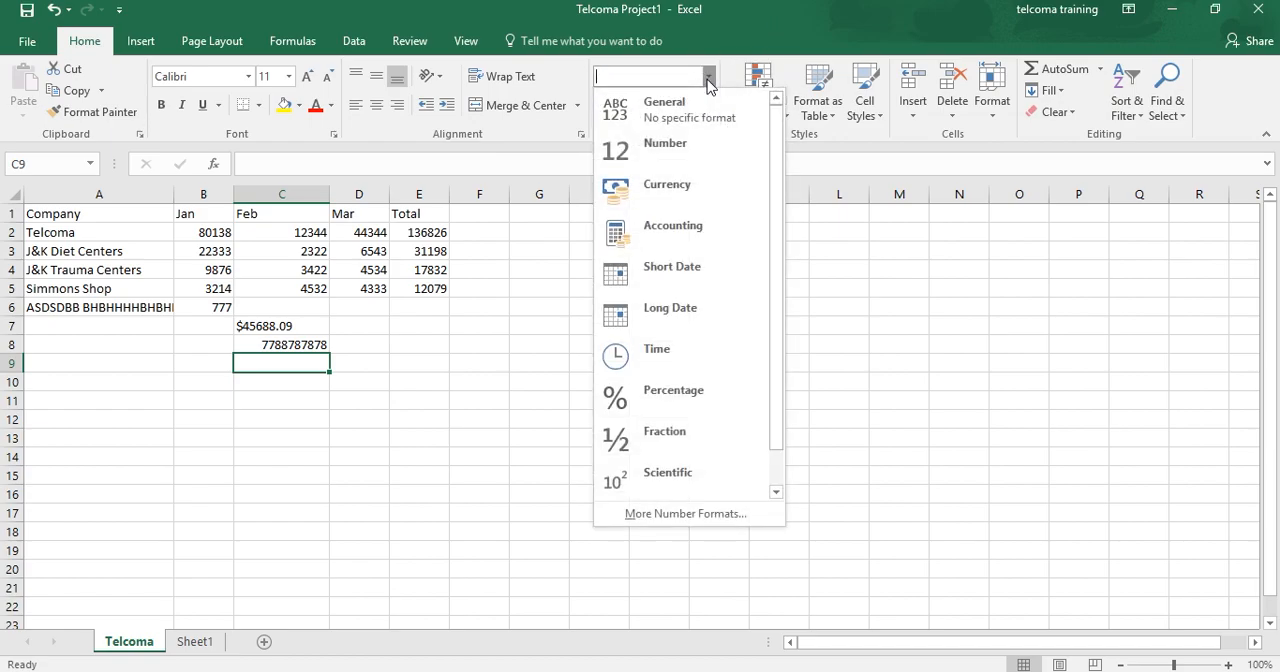
left_click(657, 190)
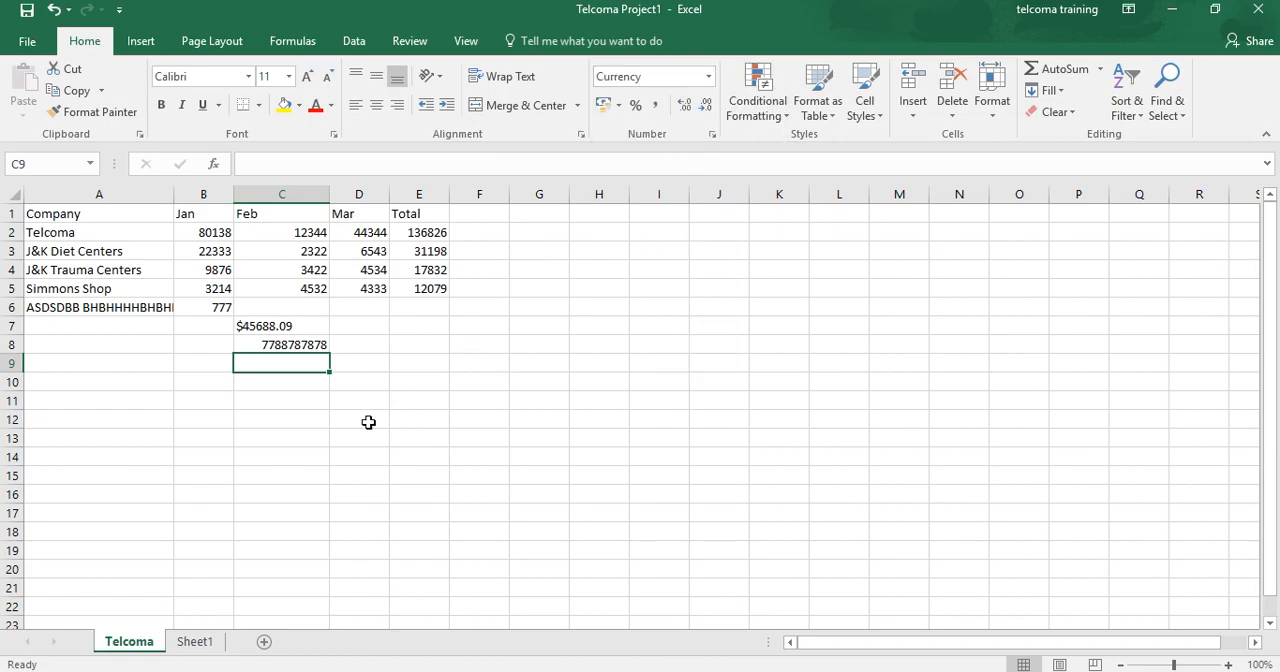
Step: Apply the Currency number format to cell C8 and widen column C so the formatted amount fits
left_click(306, 344)
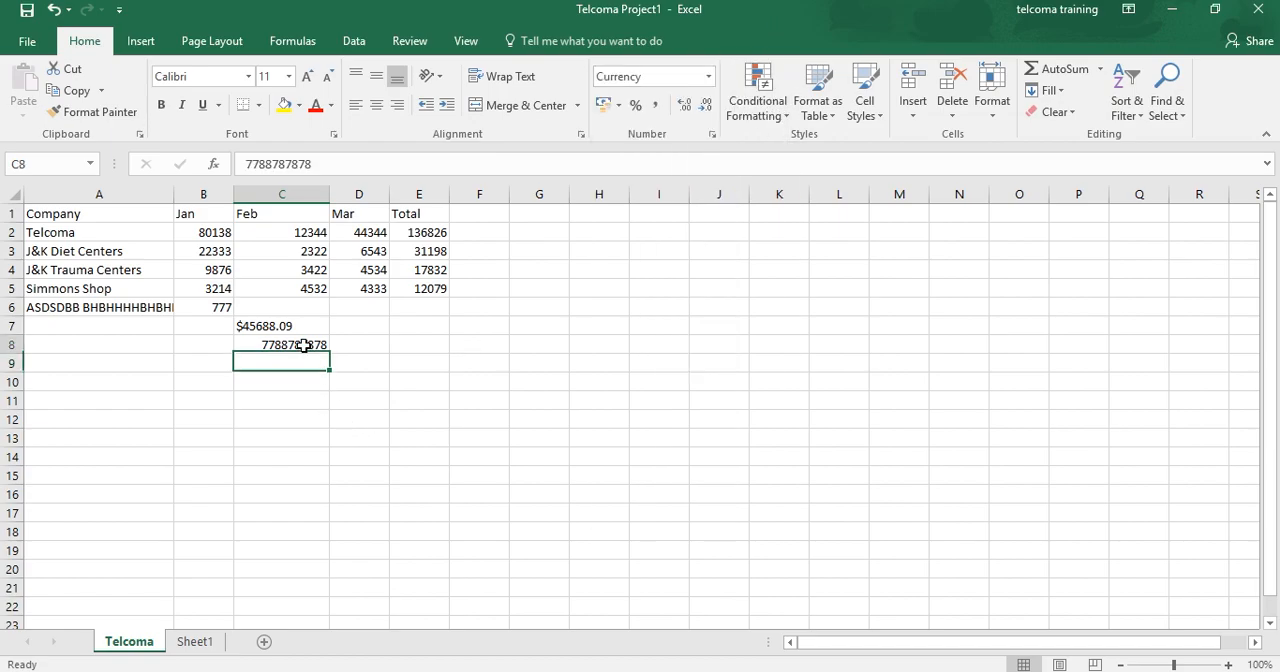
left_click(708, 77)
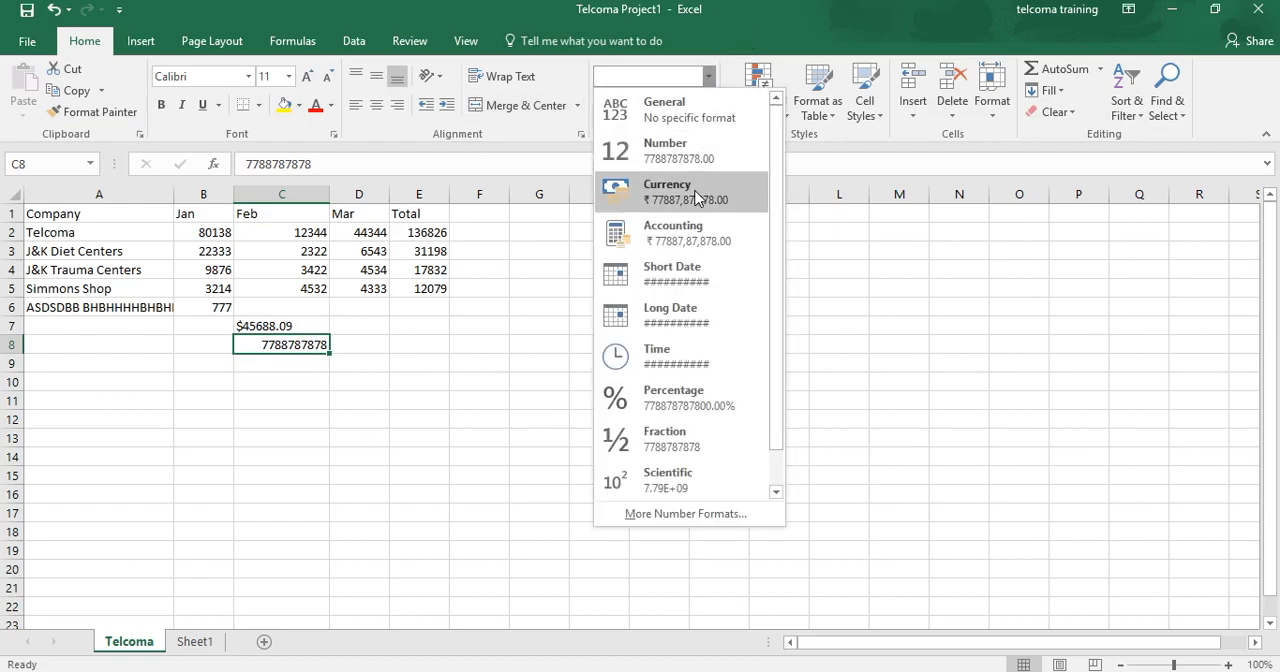
left_click(694, 190)
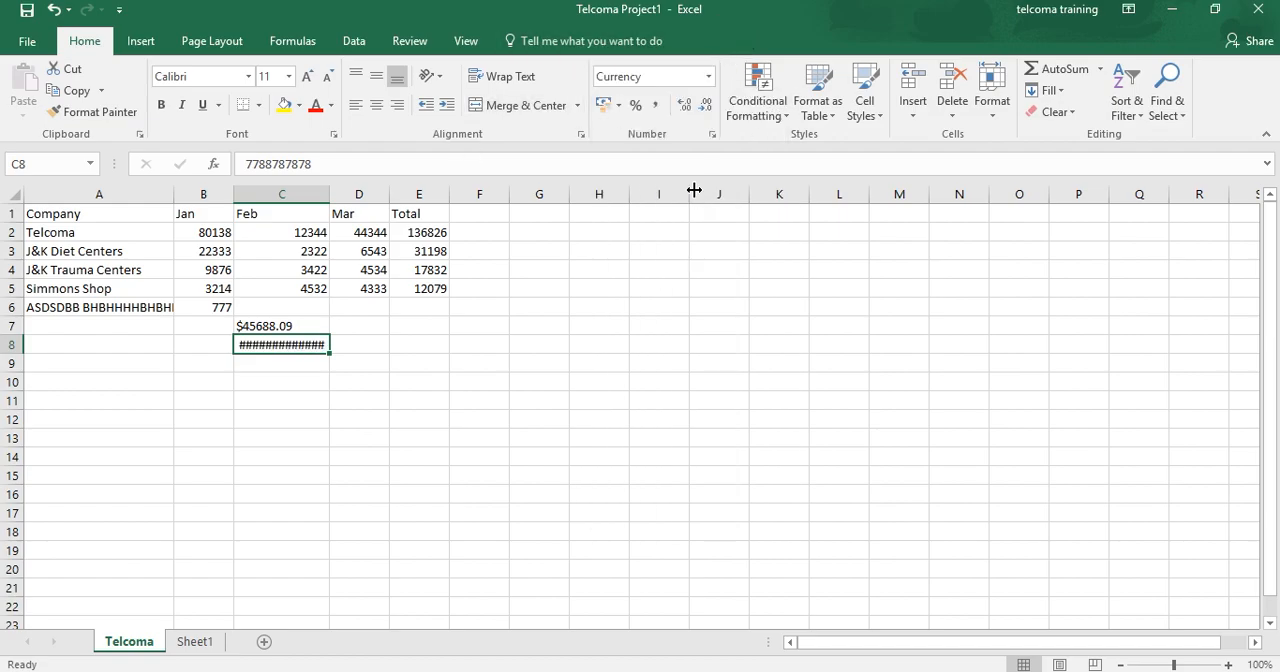
left_click(709, 77)
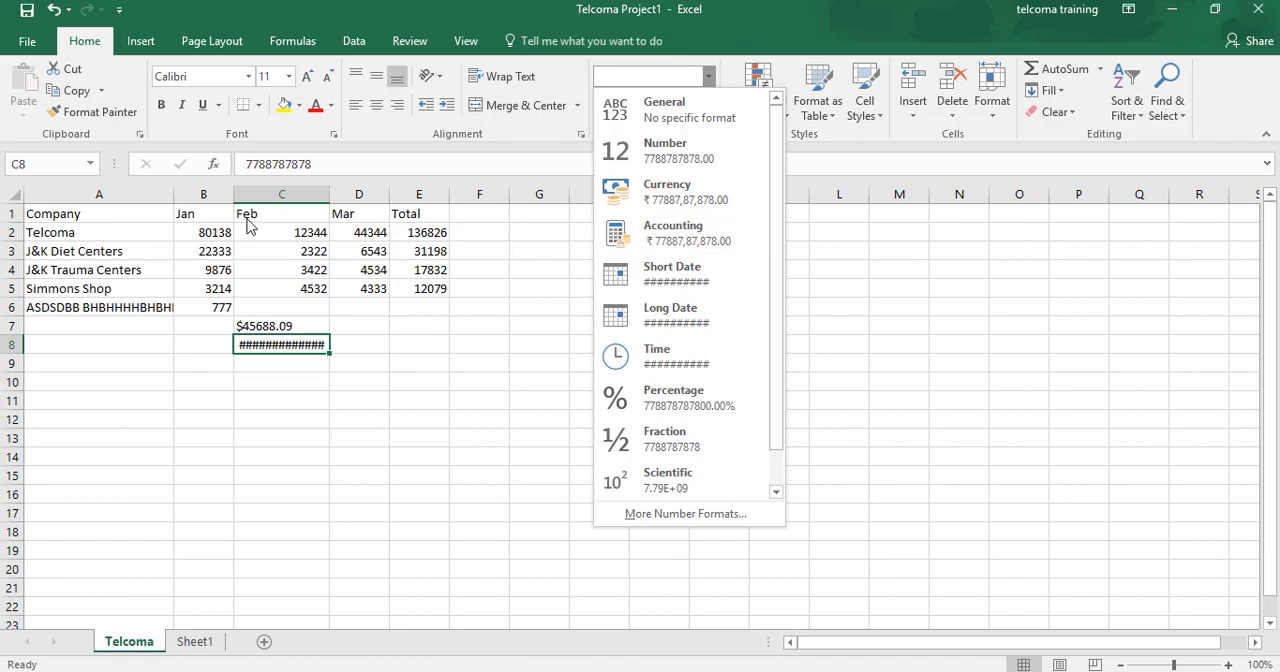
left_click(318, 204)
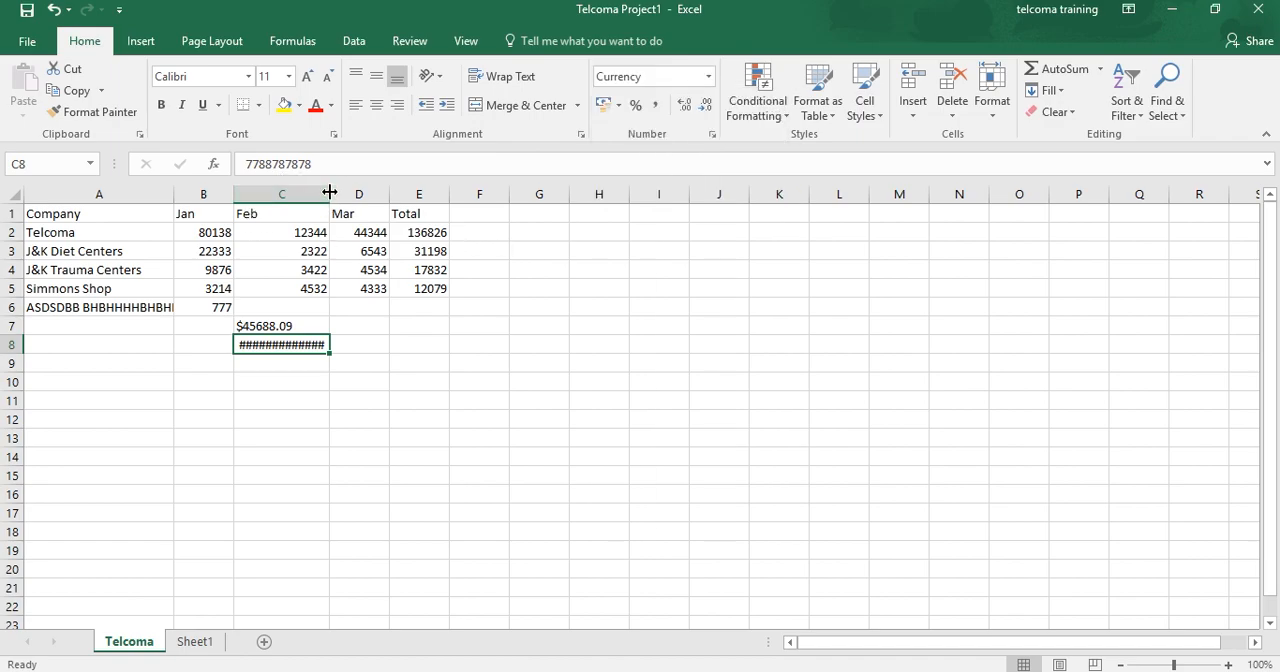
left_click_drag(330, 192, 379, 192)
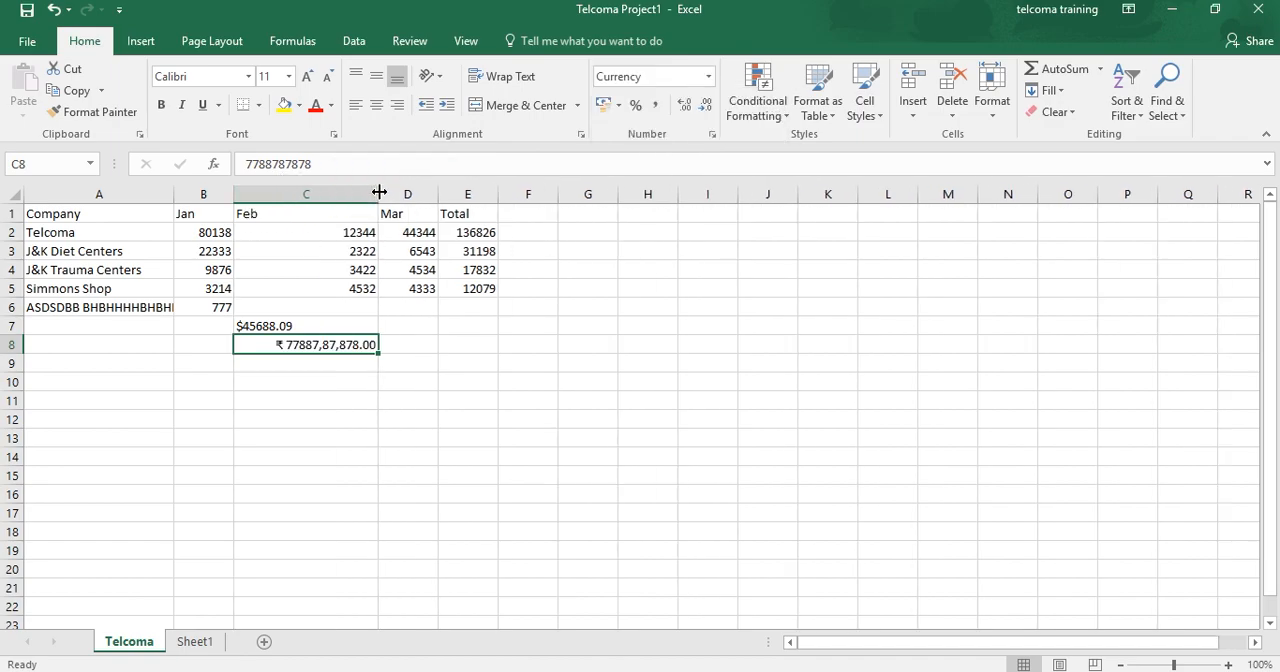
Step: Switch cell C8 to the Number format and back to Currency
left_click(708, 78)
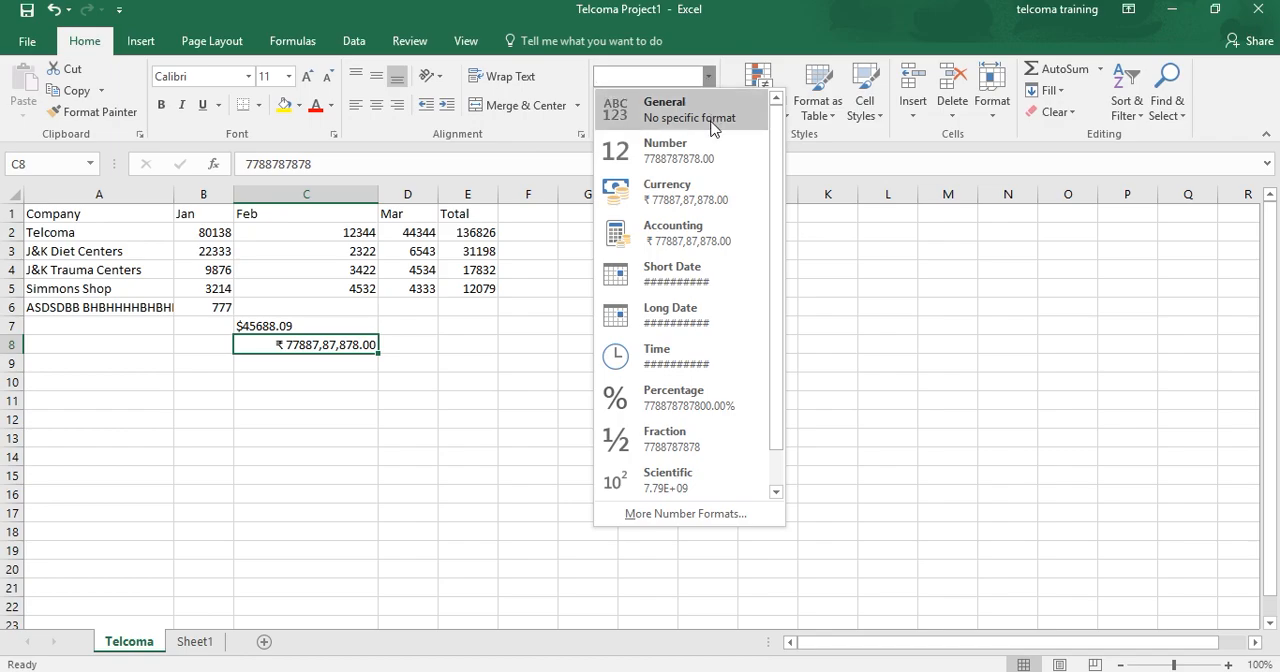
left_click(712, 160)
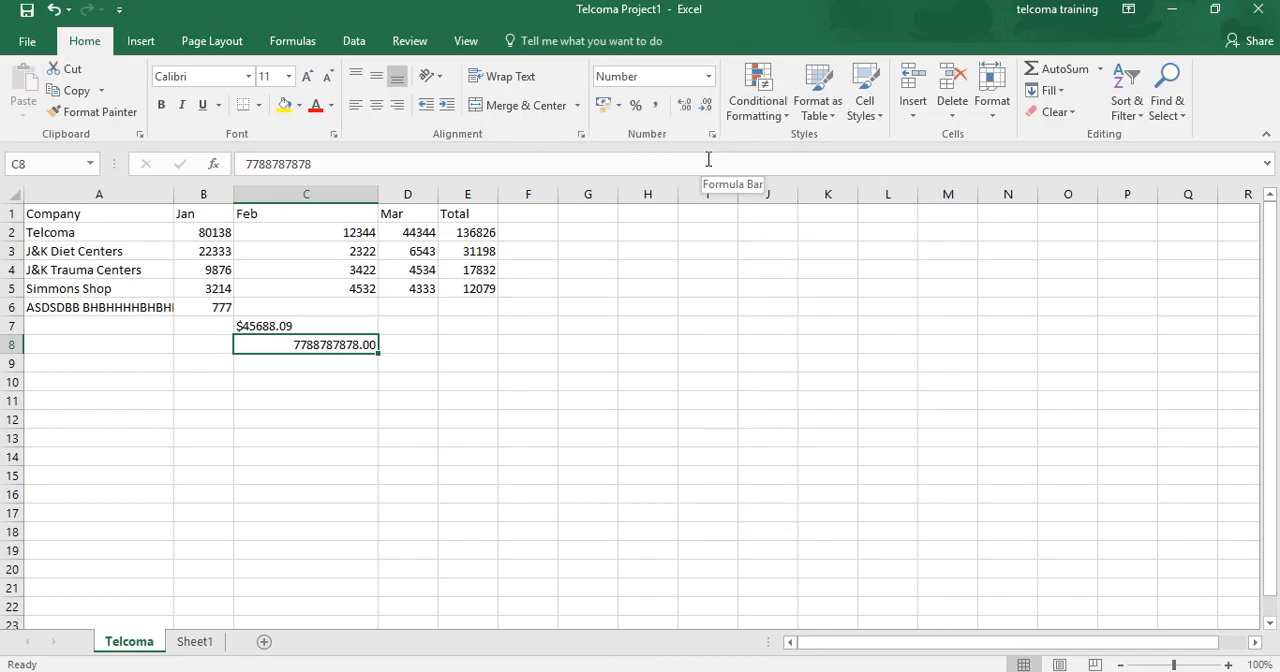
left_click(707, 78)
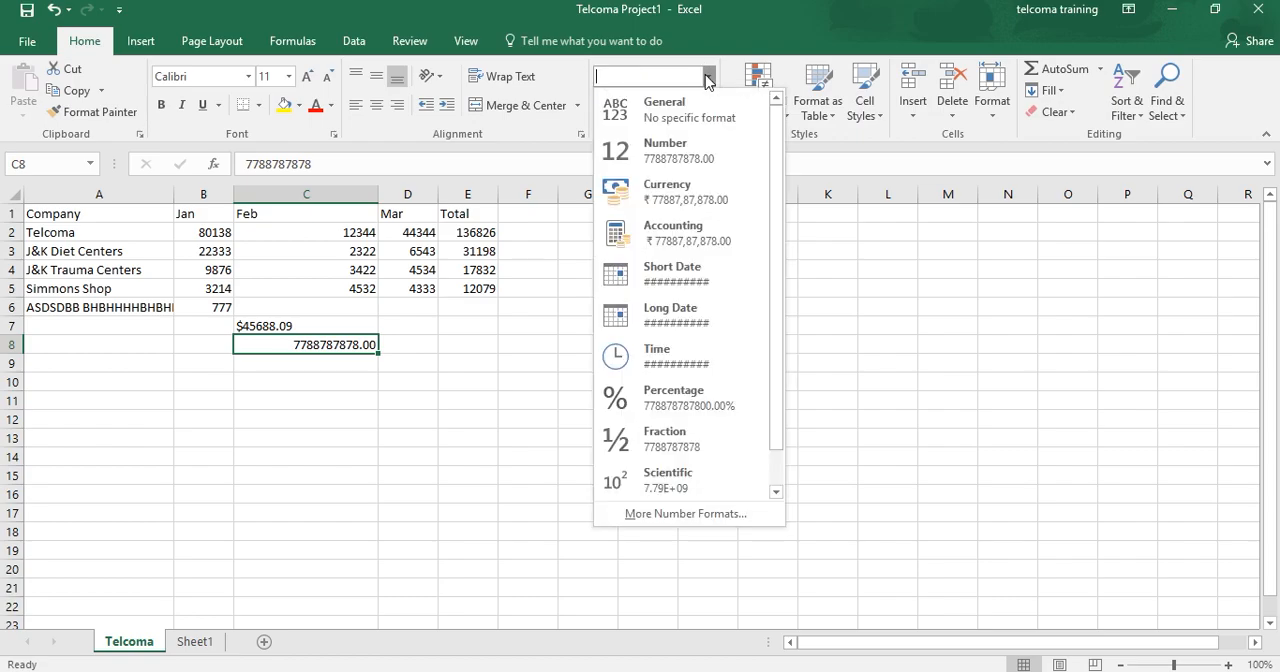
left_click(702, 200)
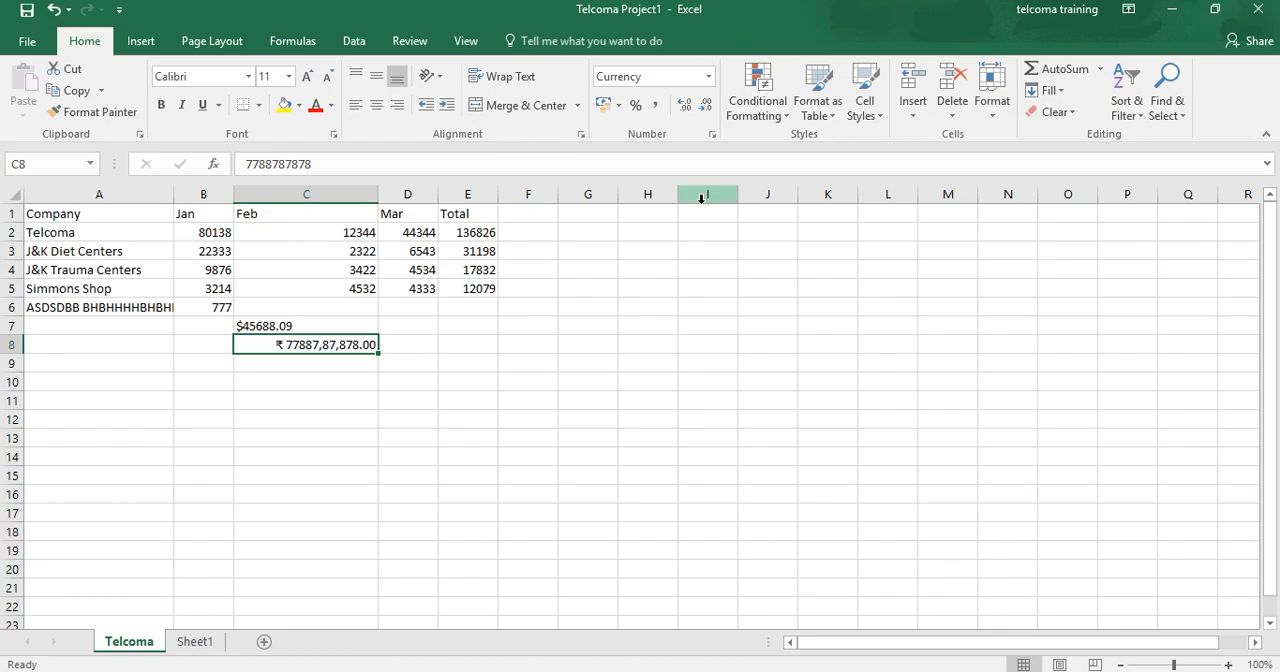
Step: Set the Currency format of cell C8 to 3 decimal places in the Format Cells dialog
left_click(707, 77)
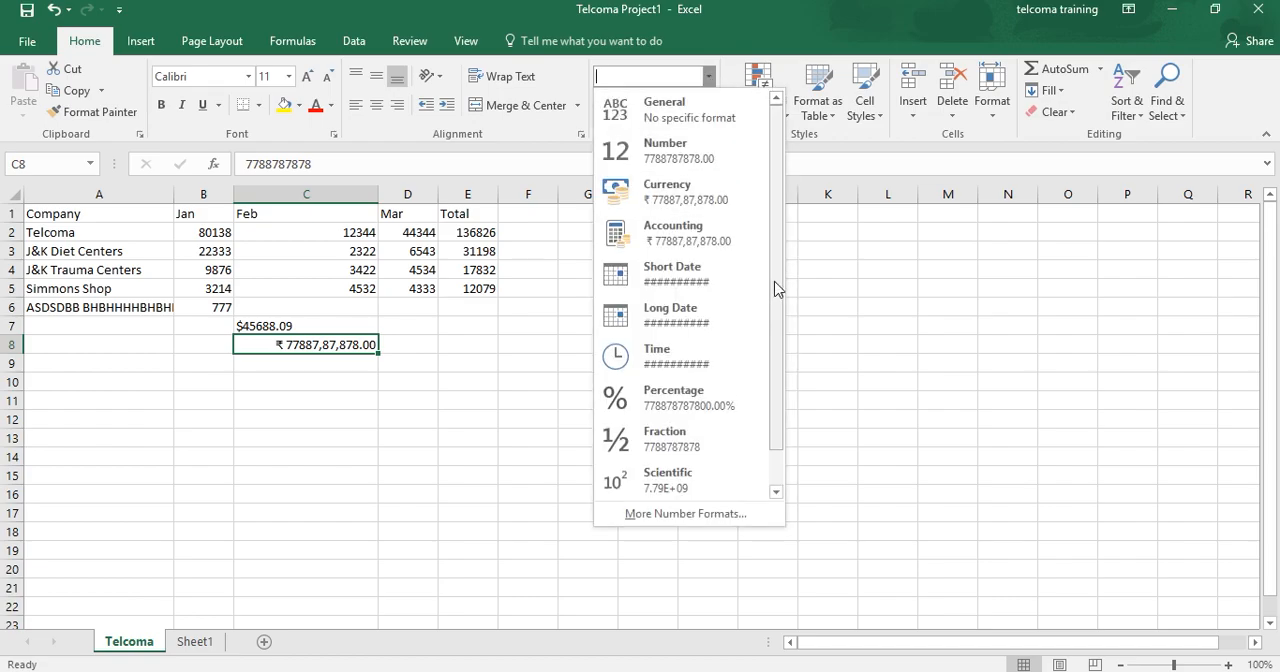
left_click_drag(772, 295, 772, 356)
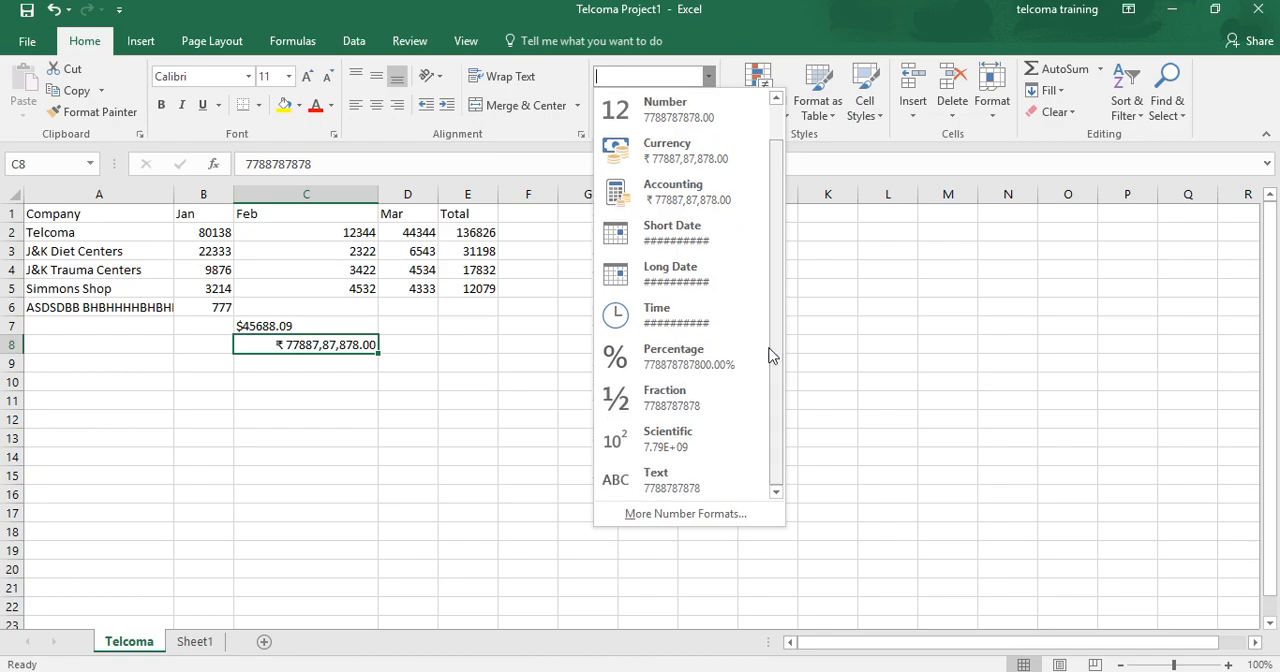
left_click(685, 514)
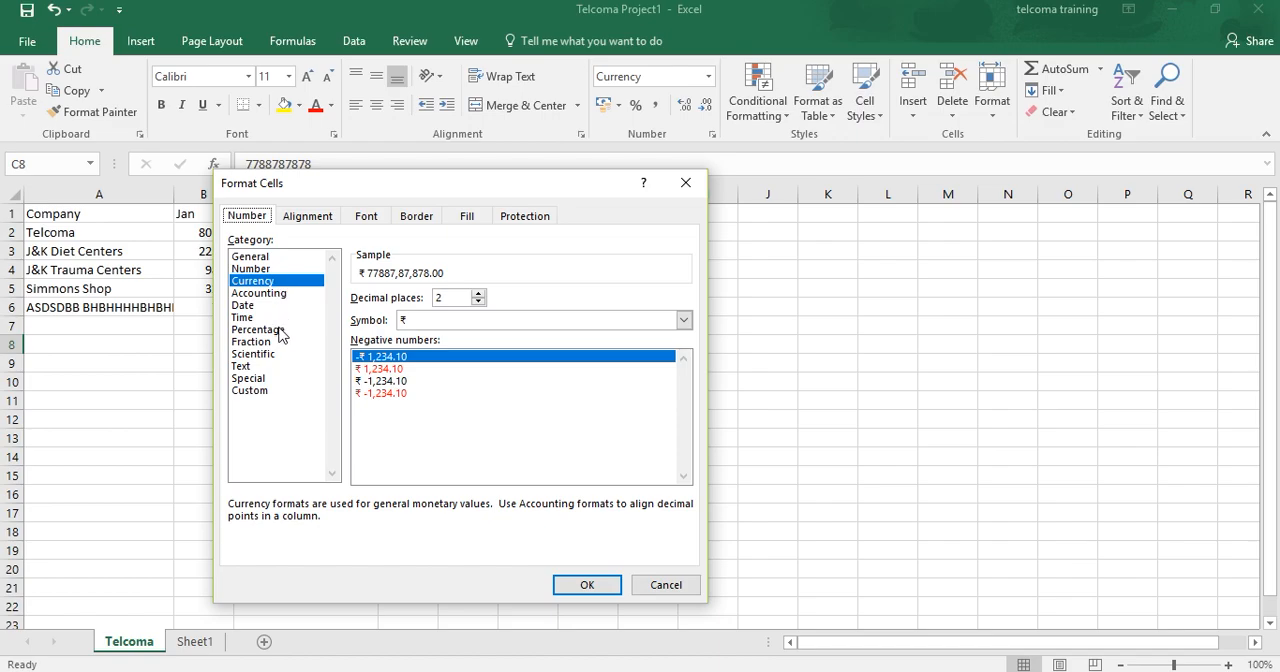
left_click(440, 300)
key("BackSpace")
type("3")
left_click(578, 590)
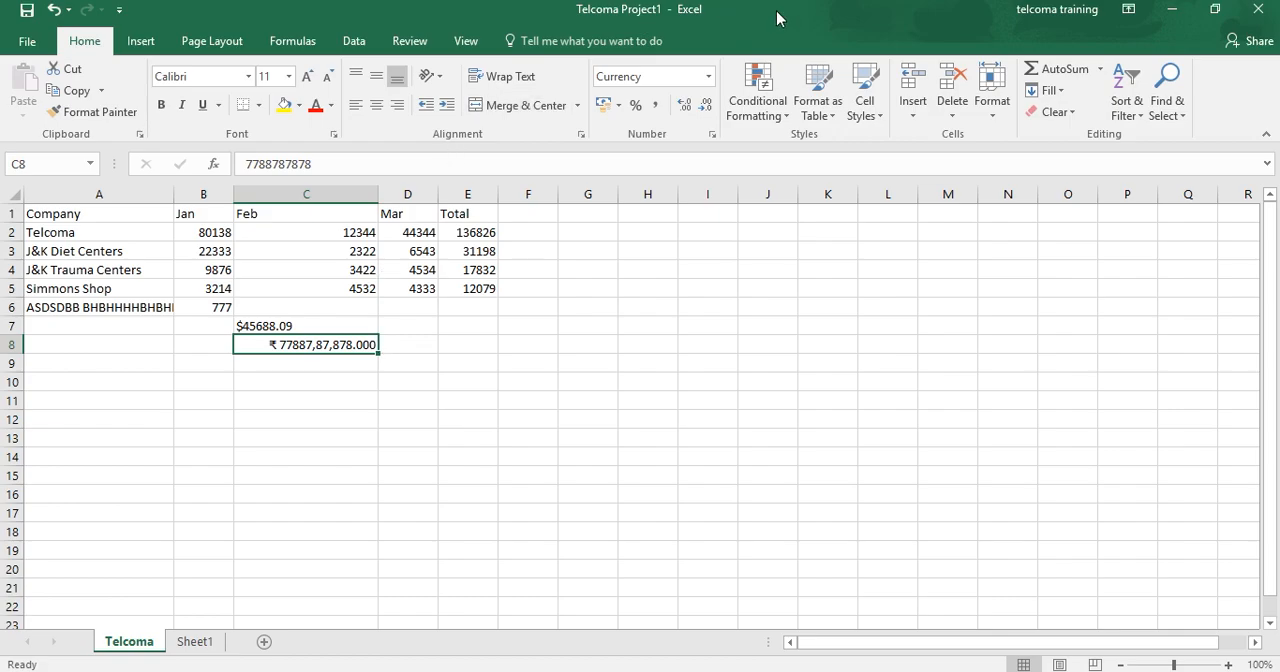
left_click(708, 77)
left_click(708, 78)
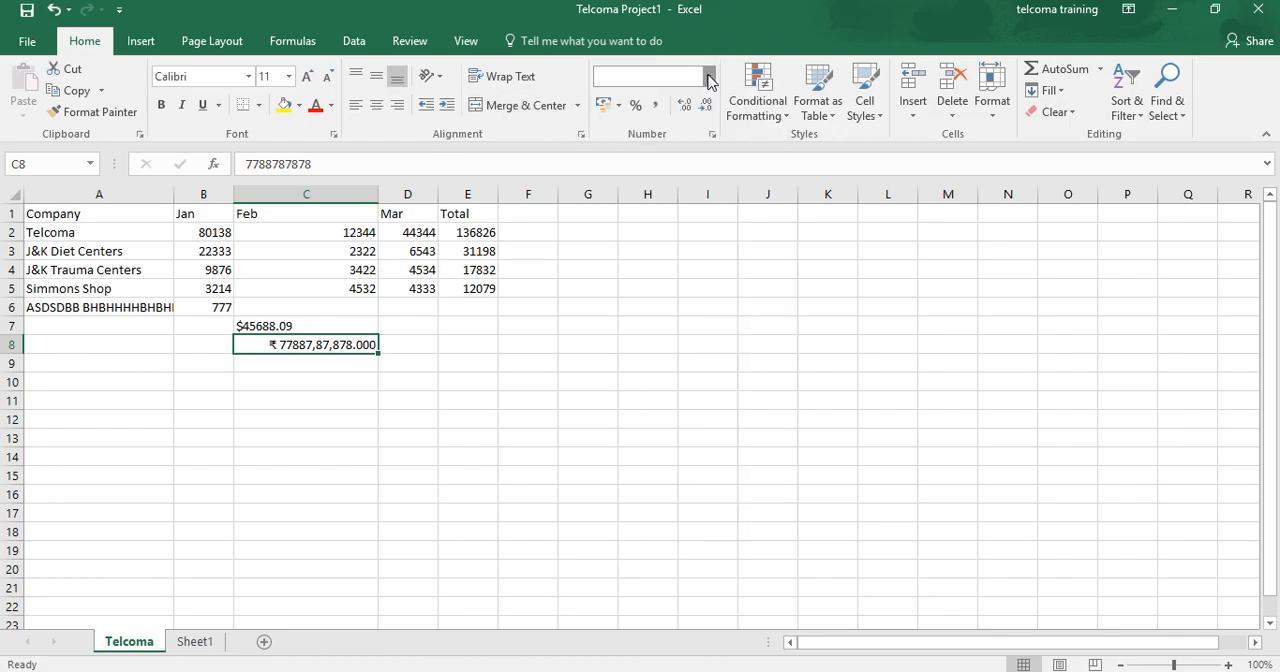